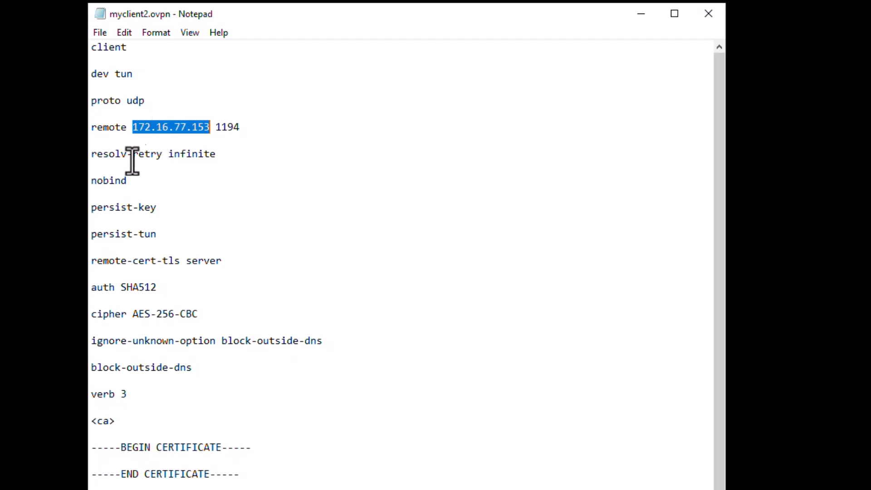
pyautogui.moveTo(104, 154); pyautogui.dragTo(245, 252)
pyautogui.click(245, 253)
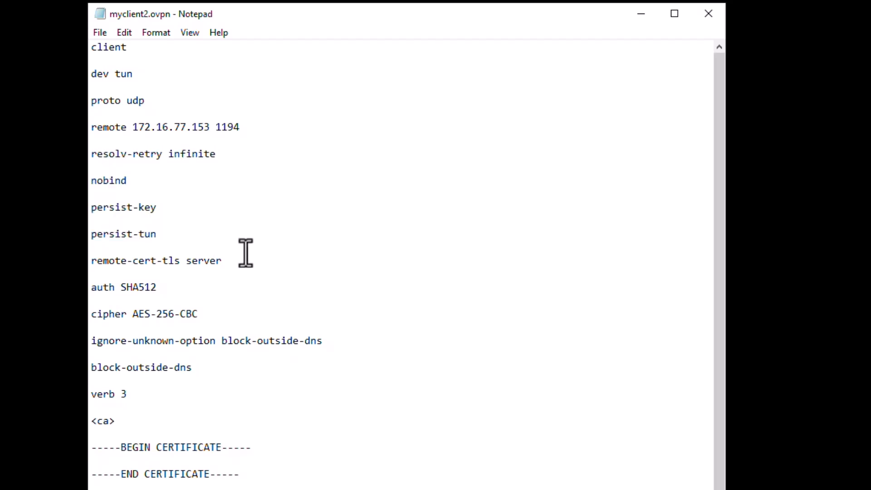
pyautogui.doubleClick(132, 287)
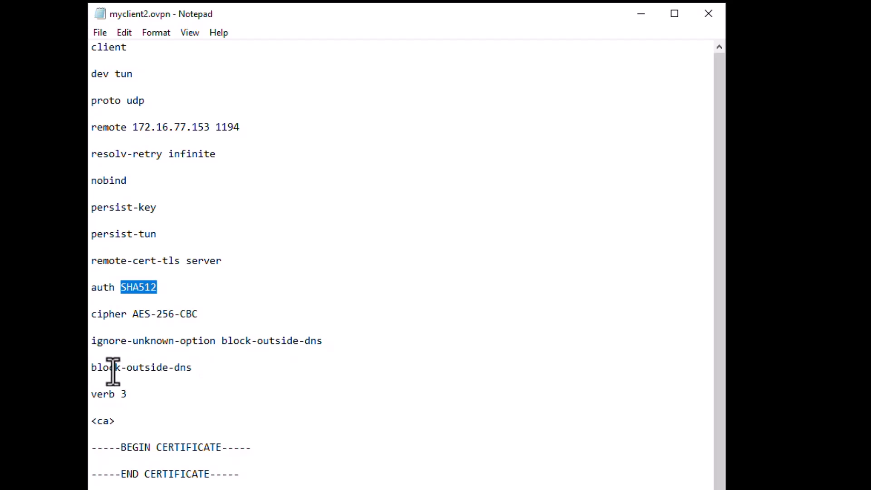
pyautogui.moveTo(116, 395); pyautogui.dragTo(127, 396)
pyautogui.click(463, 325)
pyautogui.moveTo(720, 232); pyautogui.dragTo(701, 406)
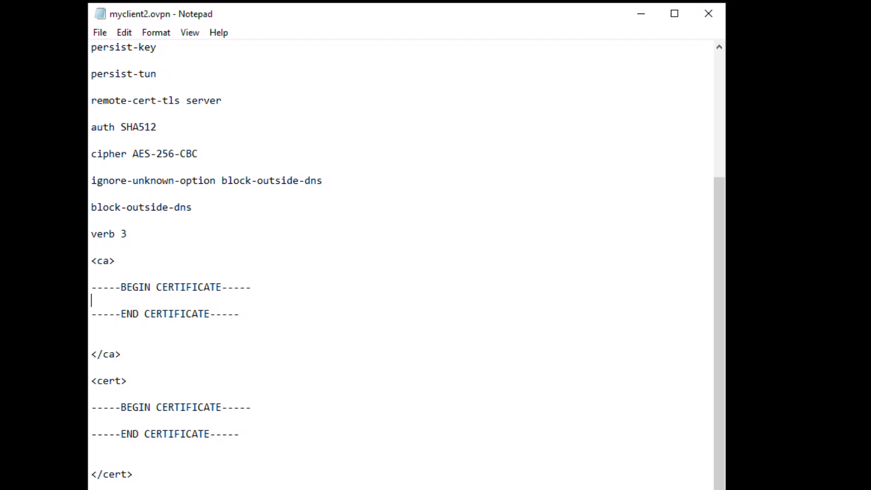
pyautogui.hotkey('alt', 'Tab')
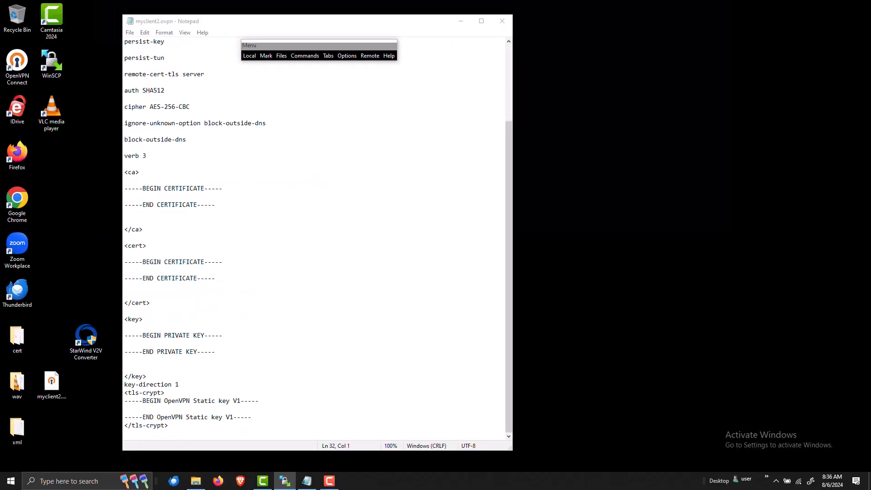
# Maximize WinSCP and download the six .crt/.key files from /home/user to the Desktop
pyautogui.moveTo(399, 482); pyautogui.dragTo(307, 69)
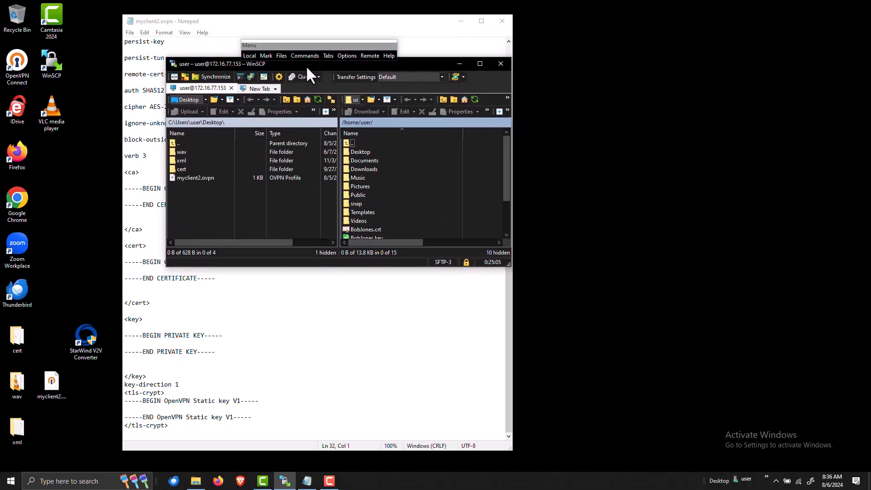
pyautogui.moveTo(313, 39); pyautogui.dragTo(380, 77)
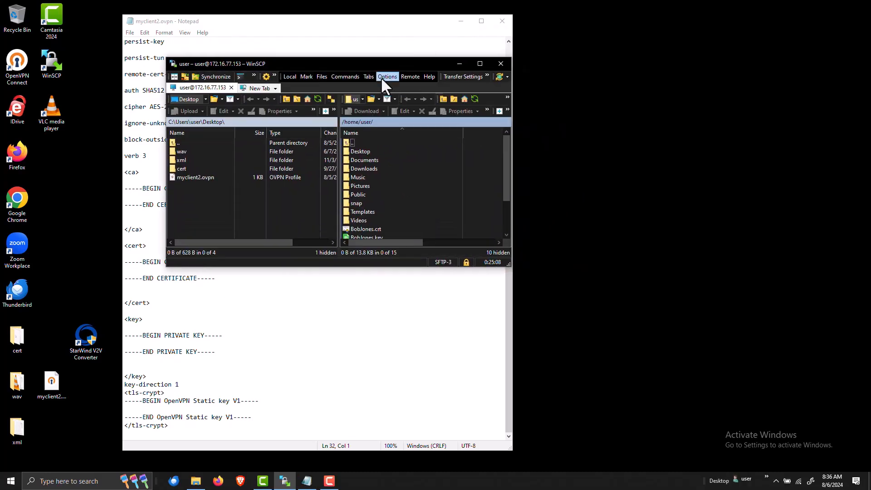
pyautogui.click(486, 68)
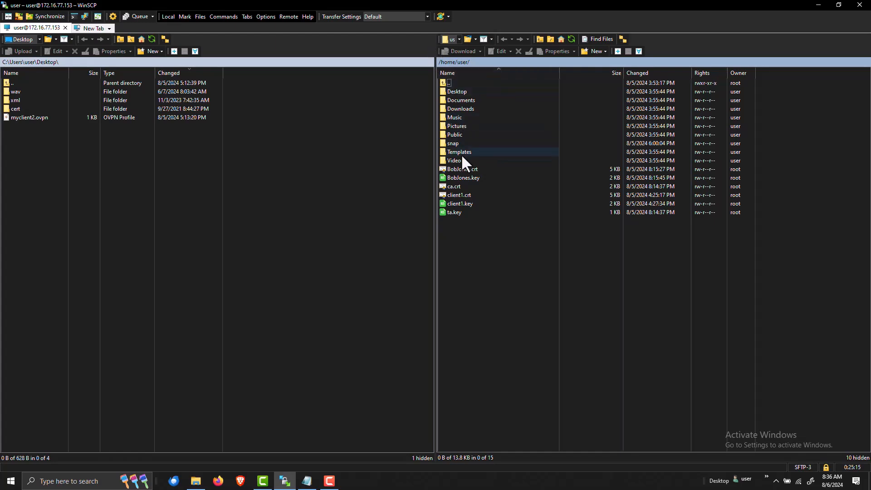
pyautogui.click(459, 177)
pyautogui.click(459, 171)
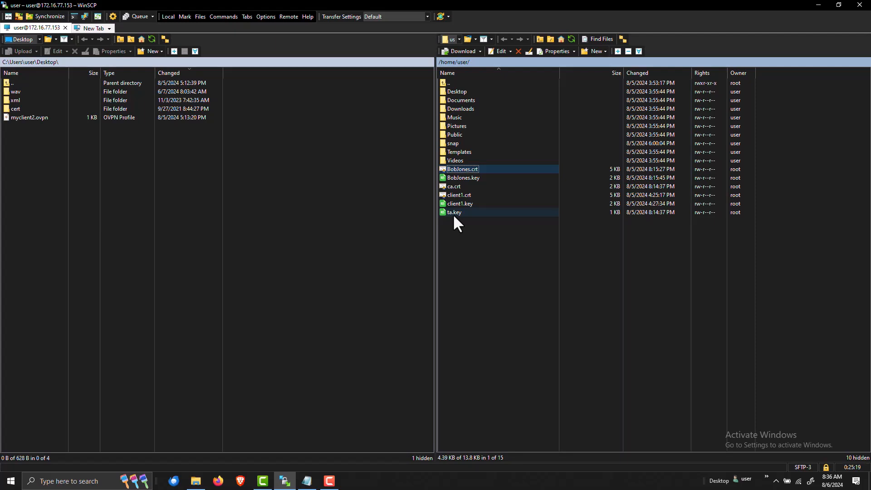
pyautogui.keyDown('shift'); pyautogui.click(454, 216); pyautogui.keyUp('shift')
pyautogui.rightClick(454, 214)
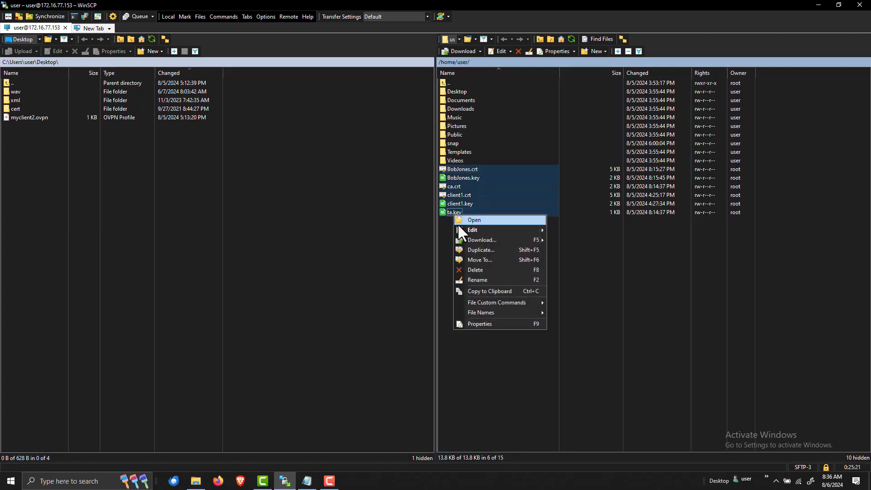
pyautogui.click(465, 241)
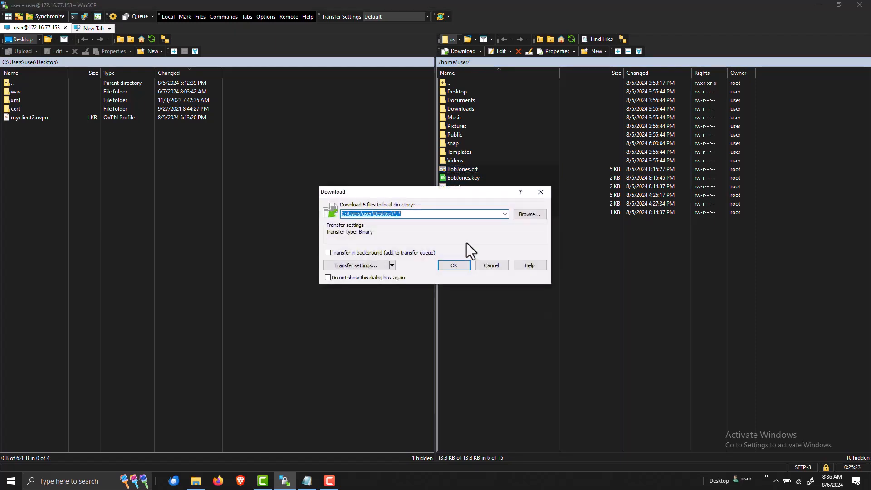
pyautogui.click(455, 266)
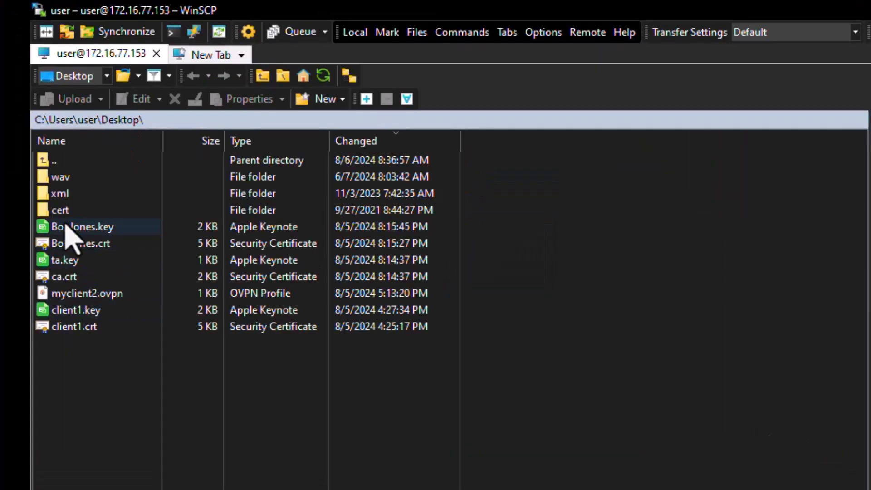
# Select the downloaded key, certificate, ta.key and ca.crt files in the local Desktop listing
pyautogui.click(93, 225)
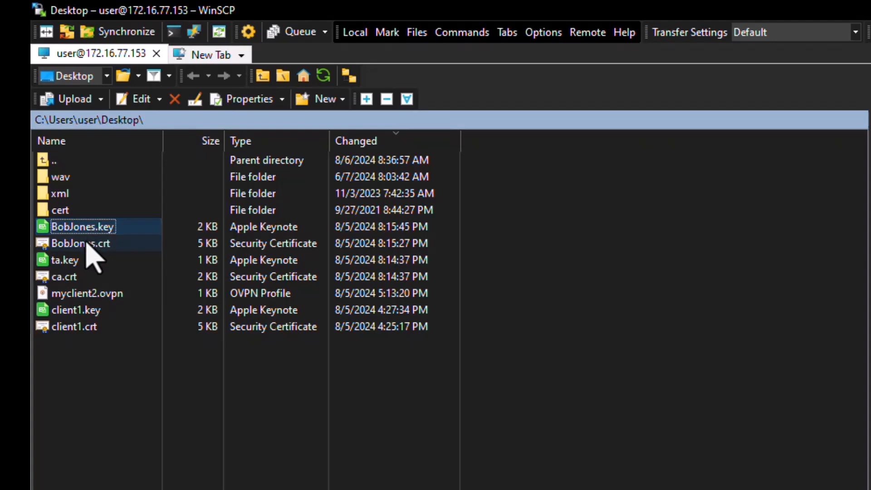
pyautogui.click(84, 243)
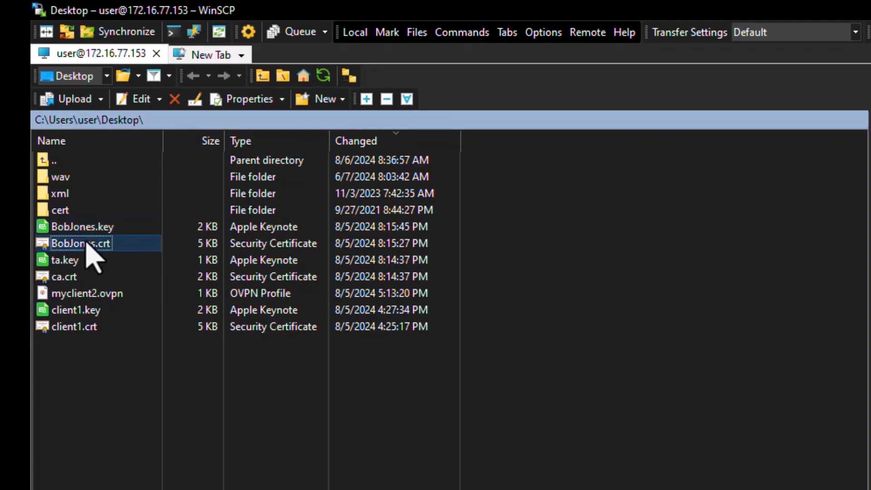
pyautogui.click(70, 259)
pyautogui.click(69, 278)
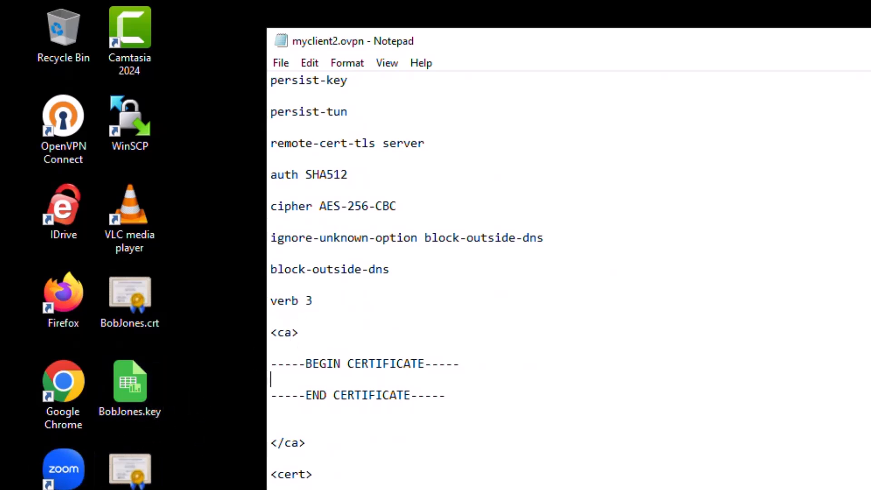
# Open ca.crt from the desktop in Notepad++
pyautogui.rightClick(129, 480)
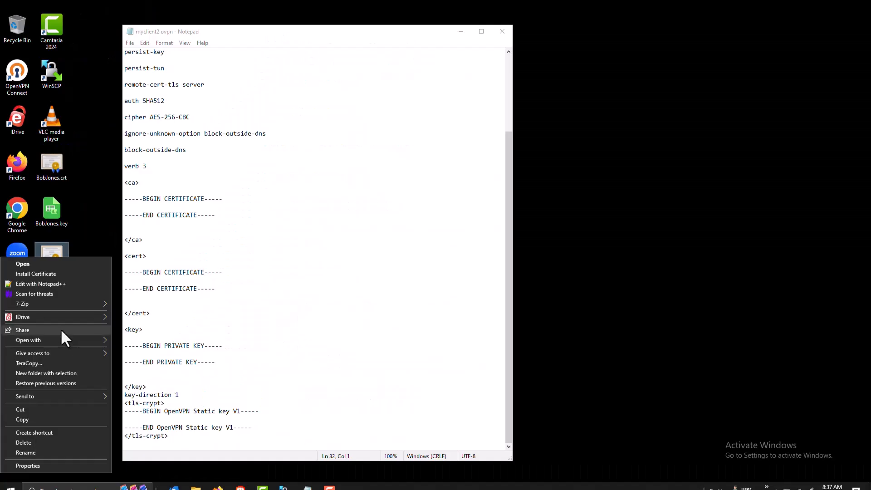
pyautogui.moveTo(65, 344)
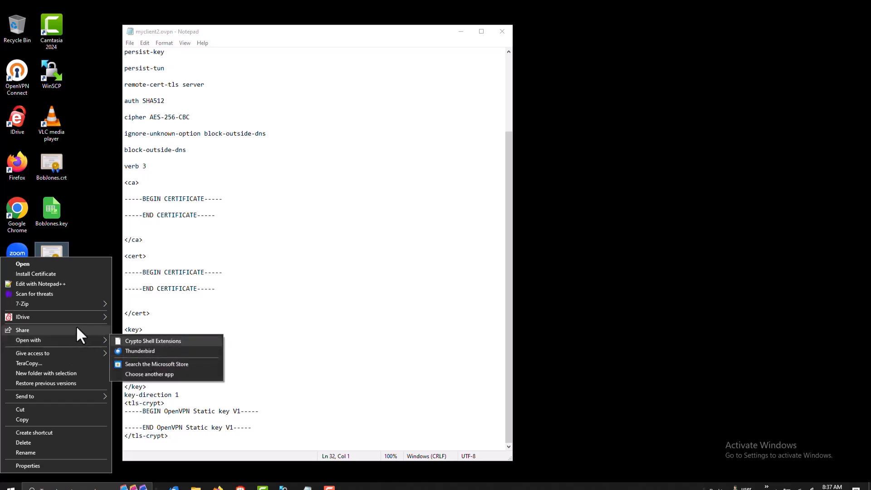
pyautogui.click(74, 286)
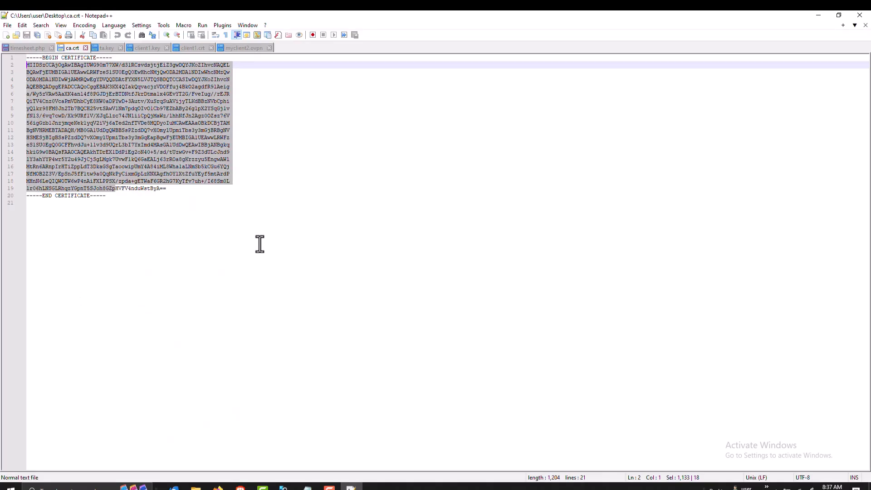
# Copy the ca.crt certificate text and paste it into the profile's empty <ca> block
pyautogui.rightClick(121, 113)
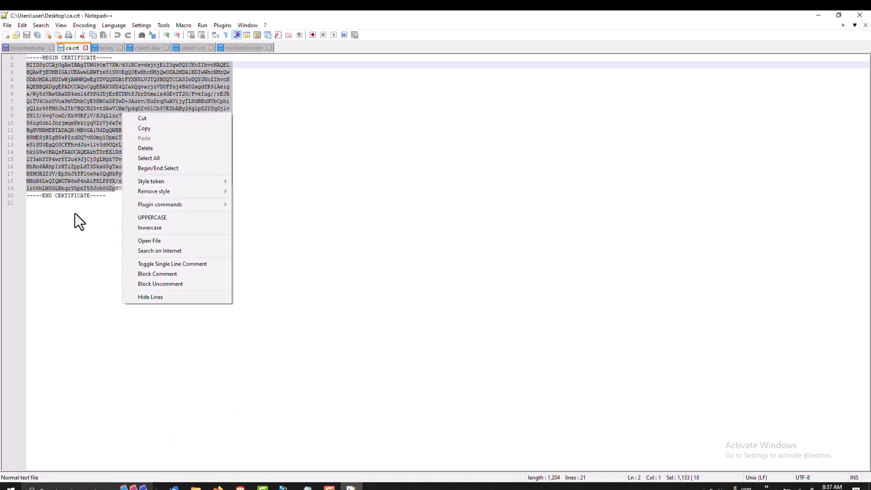
pyautogui.click(67, 243)
pyautogui.moveTo(169, 189); pyautogui.dragTo(26, 80)
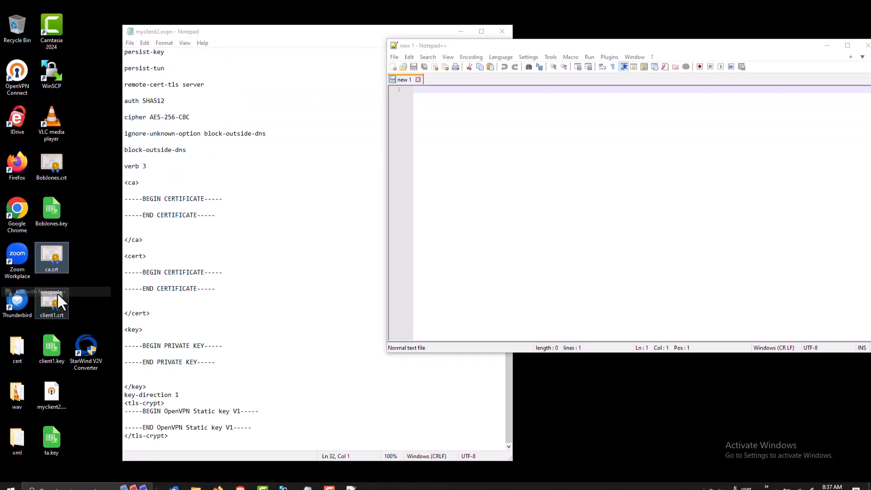
pyautogui.moveTo(57, 292); pyautogui.dragTo(469, 249)
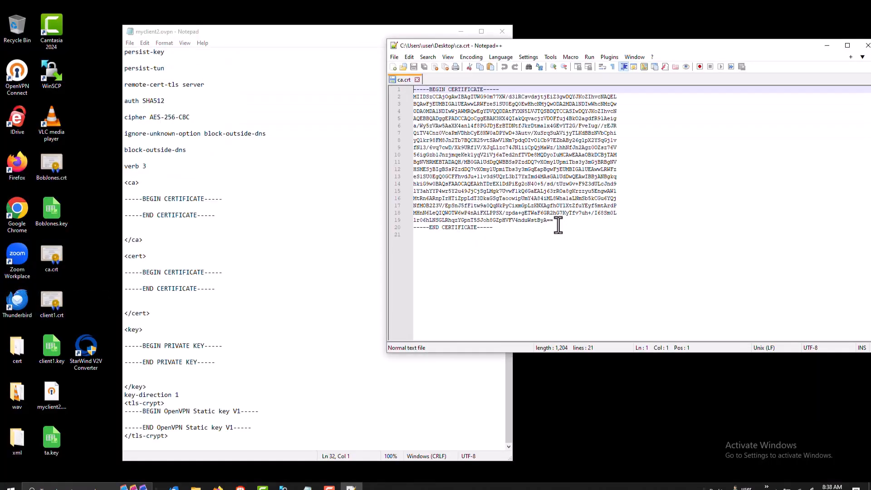
pyautogui.moveTo(554, 220); pyautogui.dragTo(412, 96)
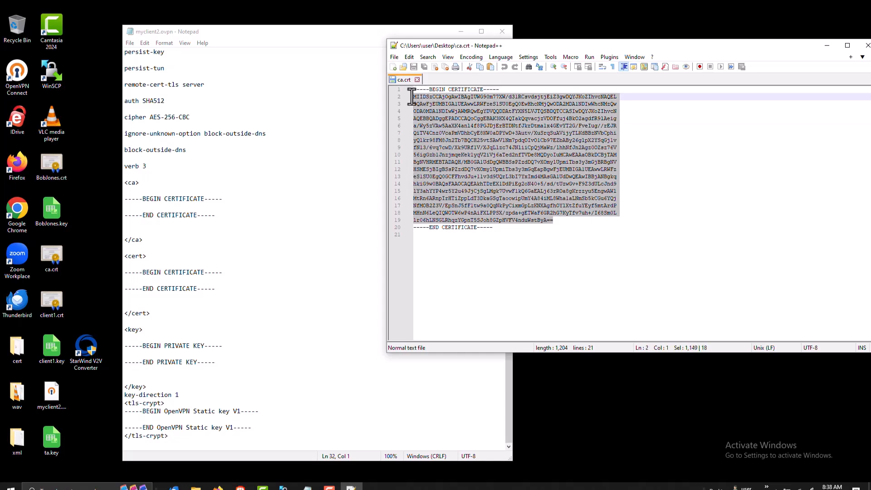
pyautogui.click(129, 208)
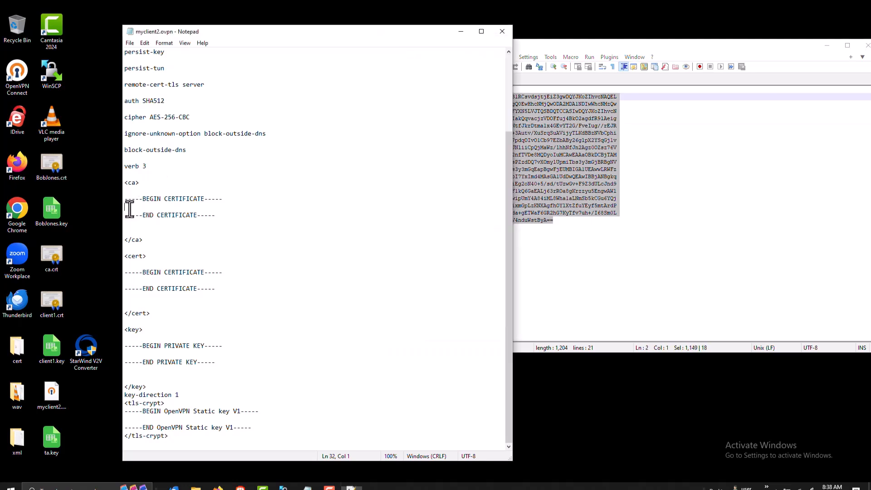
pyautogui.hotkey('ctrl', 'v')
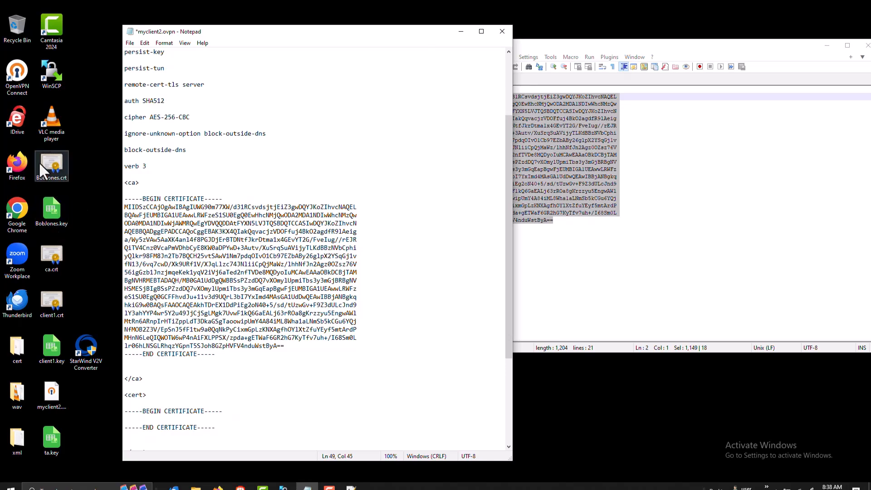
# Open ta.key in a second Notepad++ tab and copy its static key lines 5 to 19
pyautogui.rightClick(45, 440)
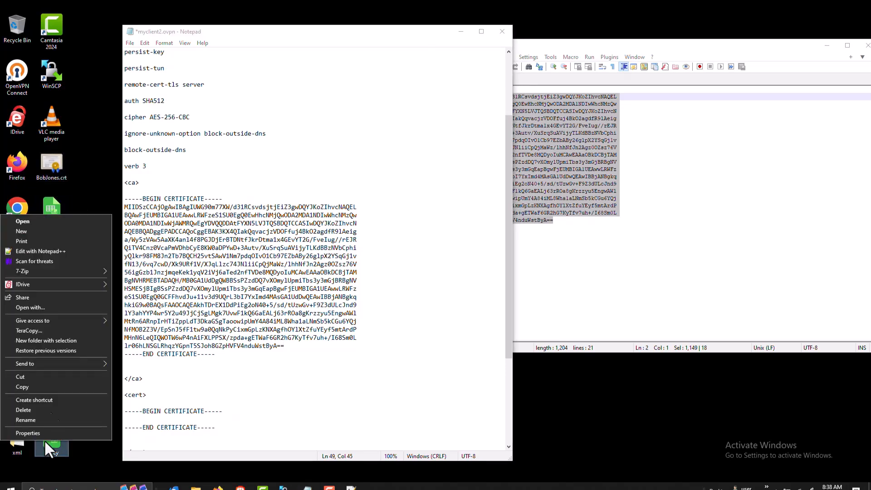
pyautogui.click(70, 252)
pyautogui.click(565, 324)
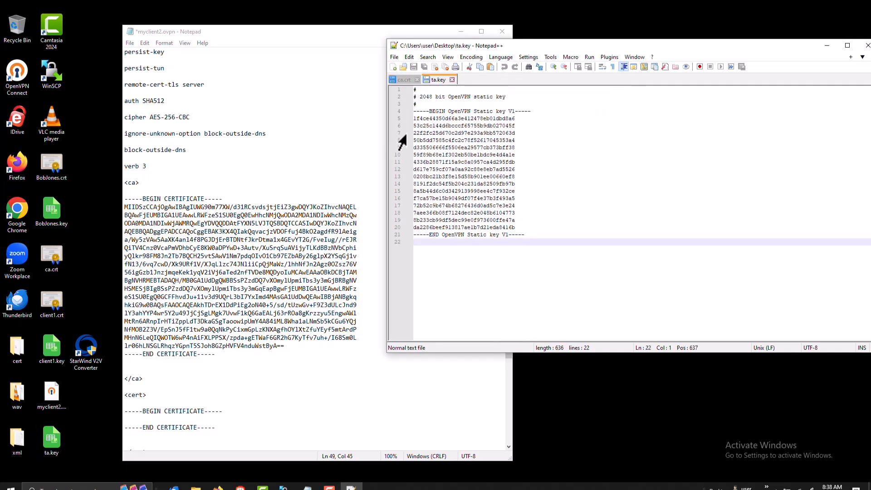
pyautogui.moveTo(414, 119); pyautogui.dragTo(513, 228)
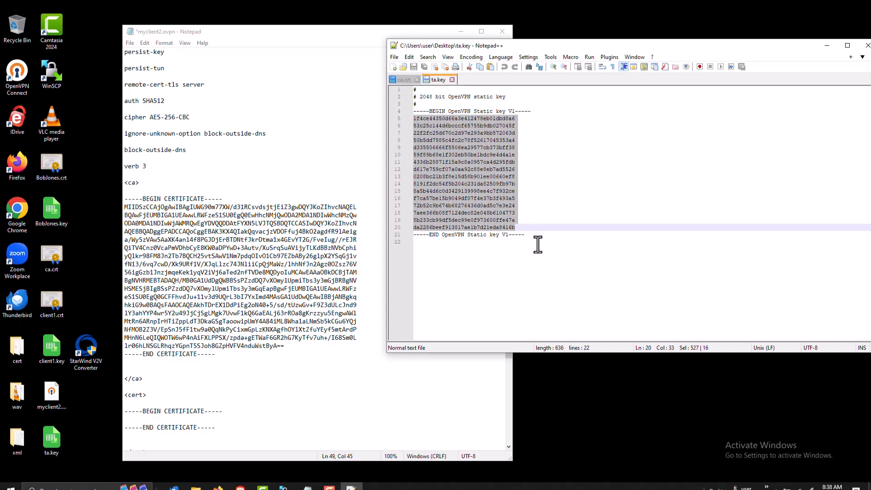
pyautogui.hotkey('shift', 'Right')
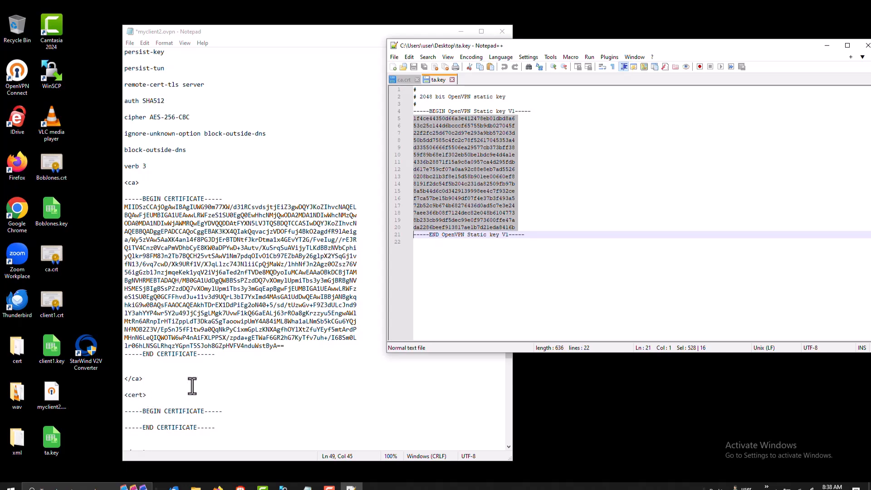
pyautogui.click(507, 413)
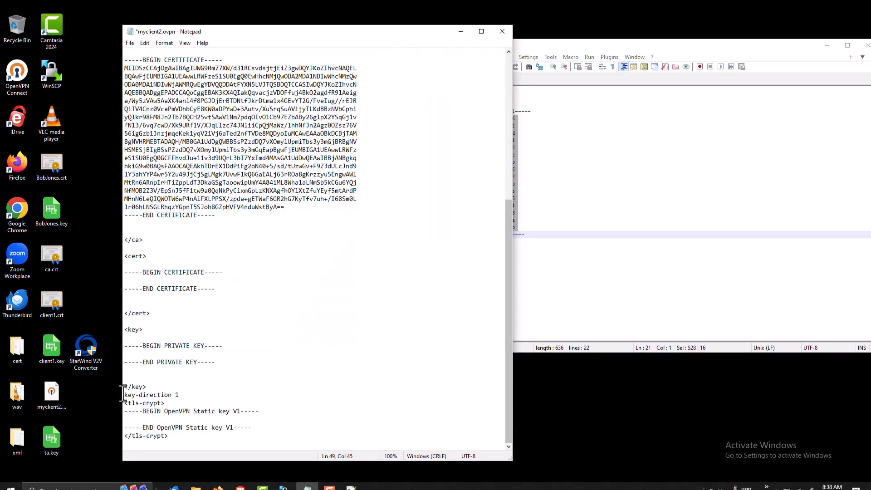
# Paste the static key into tls-crypt, remove the trailing blank line, and compare with ta.key
pyautogui.hotkey('ctrl', 'v')
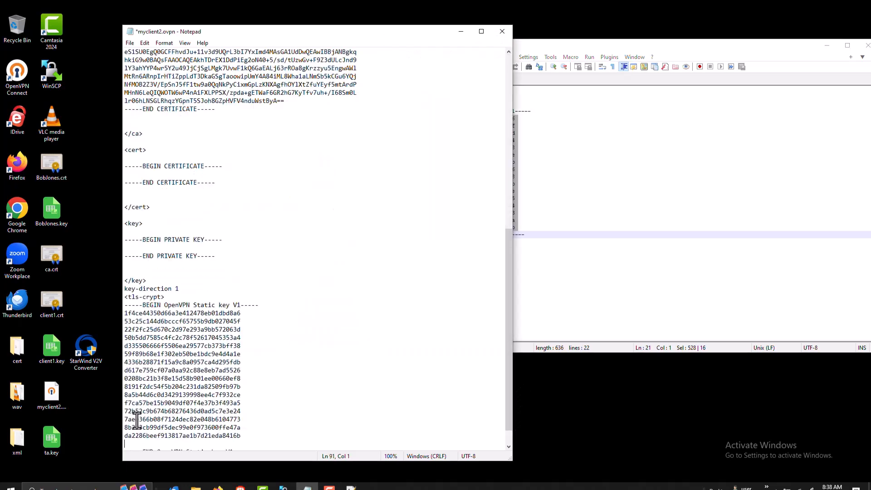
pyautogui.press('BackSpace')
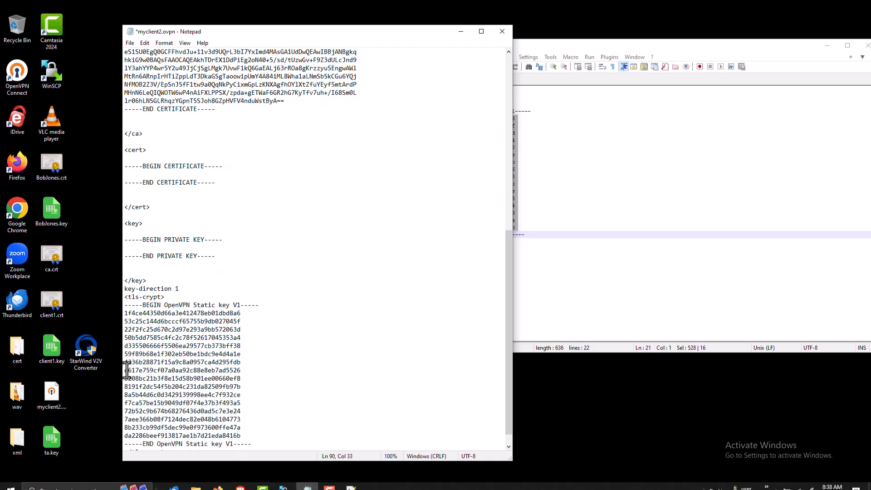
pyautogui.moveTo(127, 297)
pyautogui.mouseDown()
pyautogui.moveTo(161, 297)
pyautogui.moveTo(117, 288)
pyautogui.mouseUp()
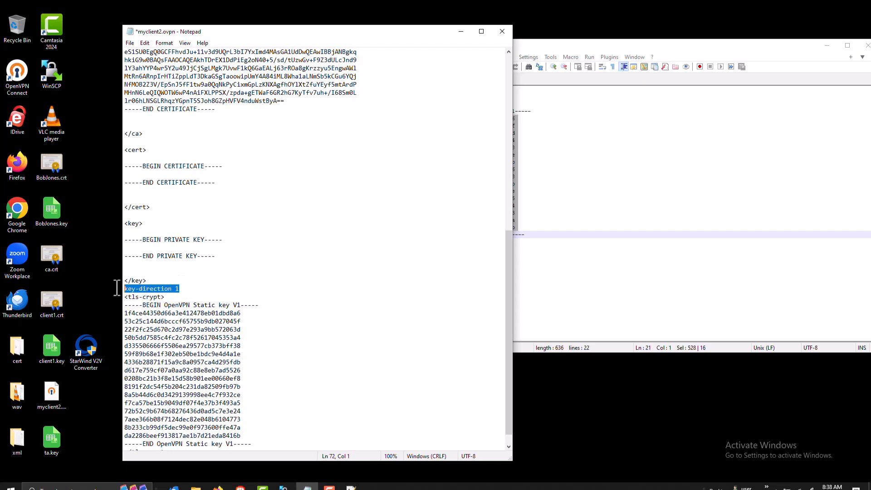
pyautogui.click(730, 135)
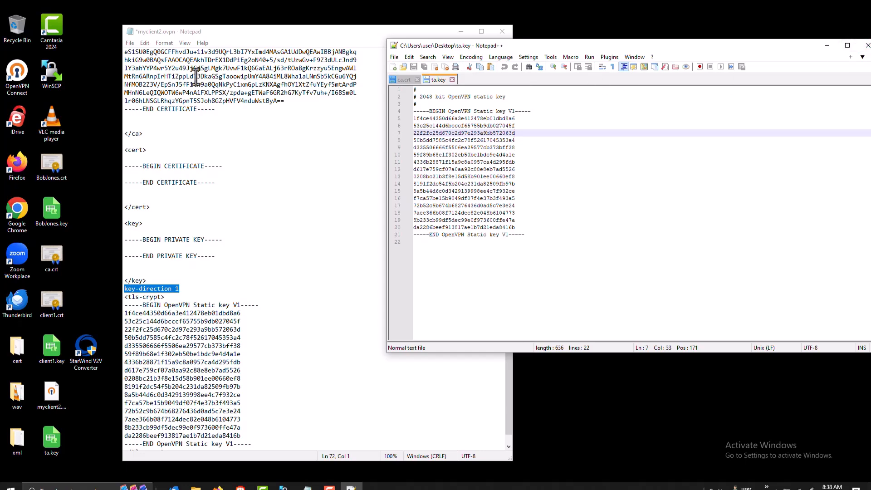
# Save myclient2.ovpn and place the cursor inside the empty cert section
pyautogui.click(130, 44)
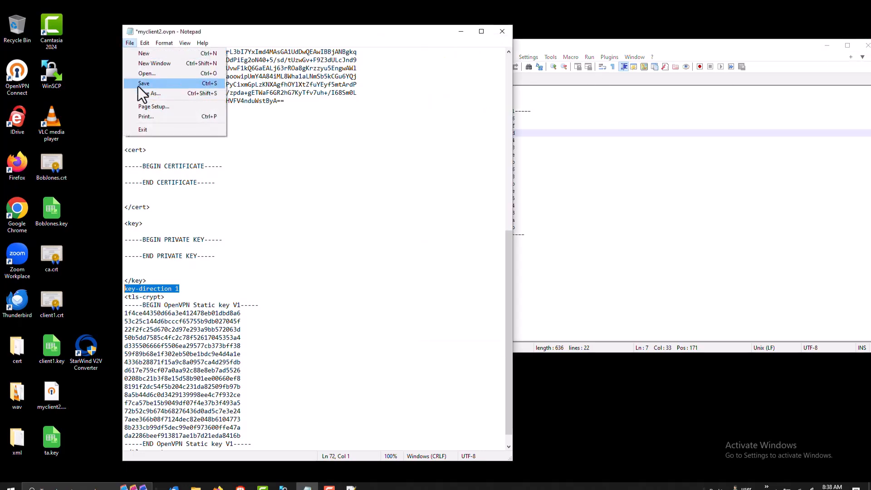
pyautogui.click(137, 86)
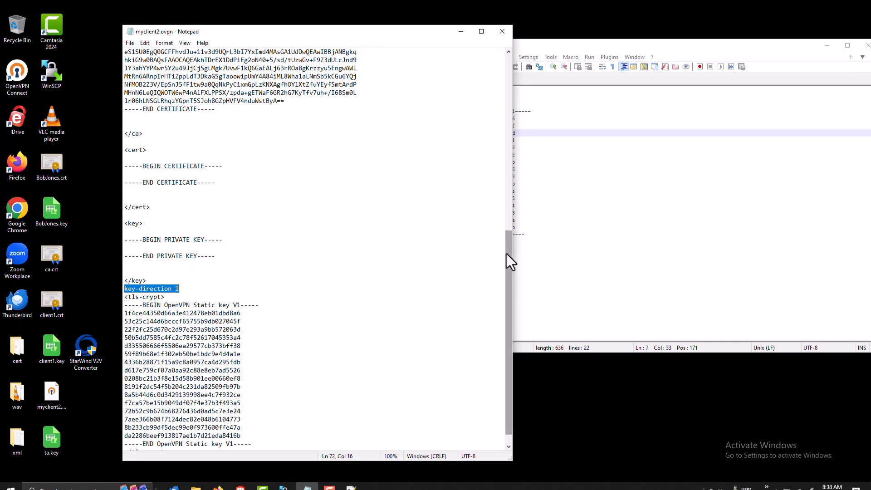
pyautogui.moveTo(506, 254); pyautogui.dragTo(510, 168)
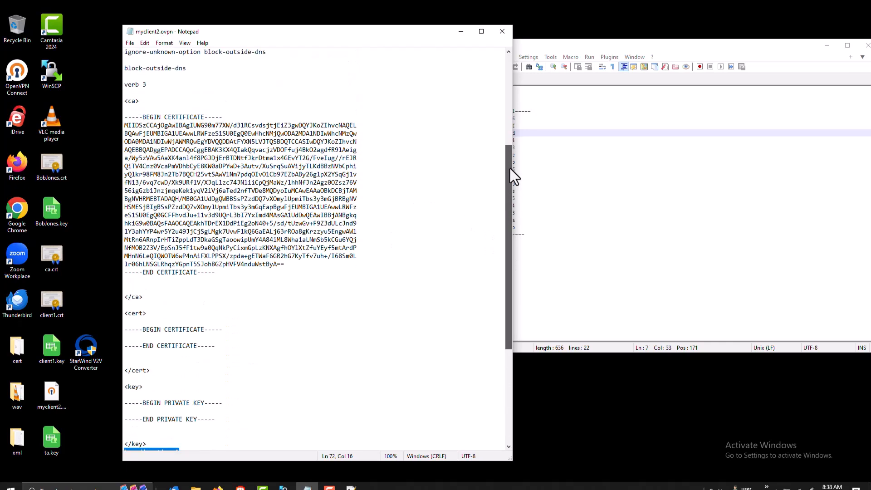
pyautogui.click(133, 338)
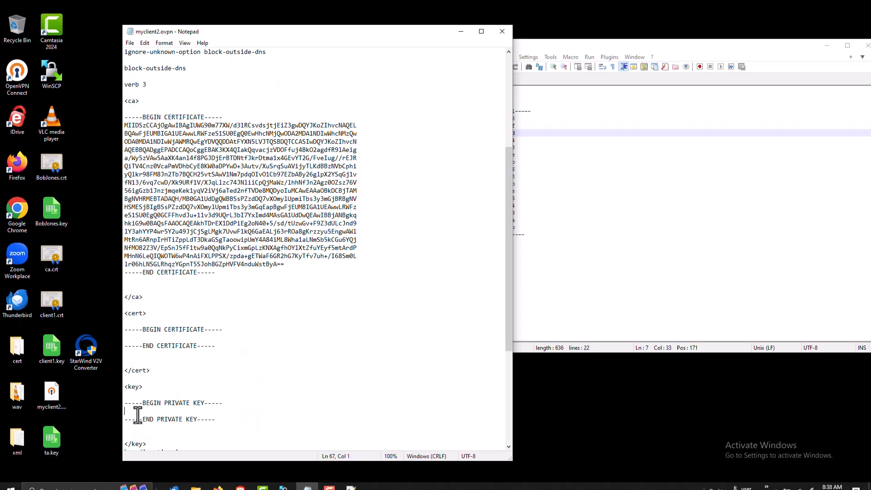
pyautogui.rightClick(54, 172)
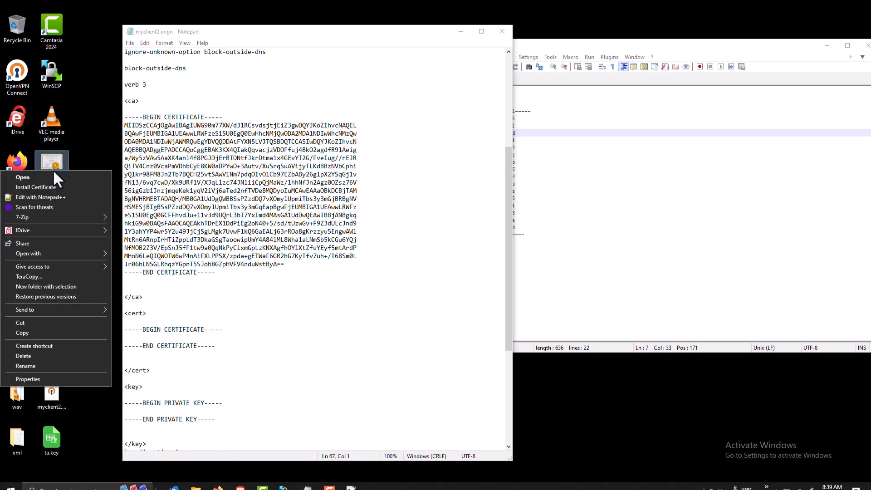
pyautogui.click(51, 197)
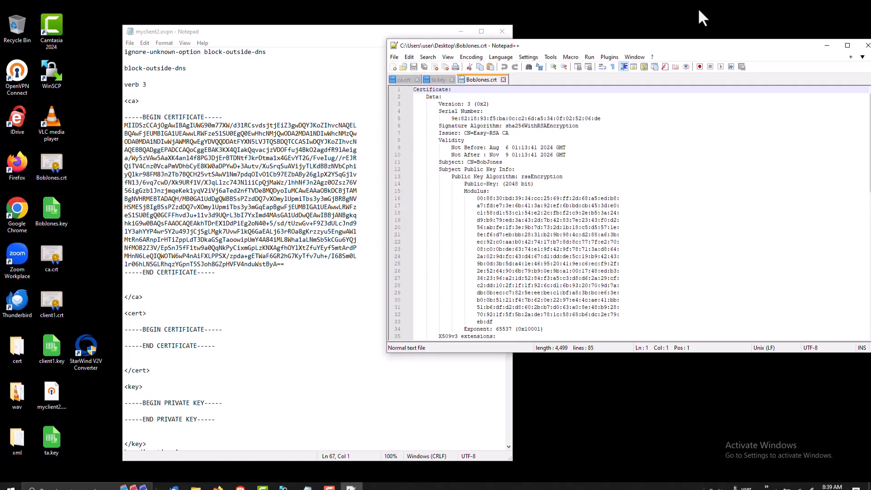
pyautogui.moveTo(677, 45); pyautogui.dragTo(592, 56)
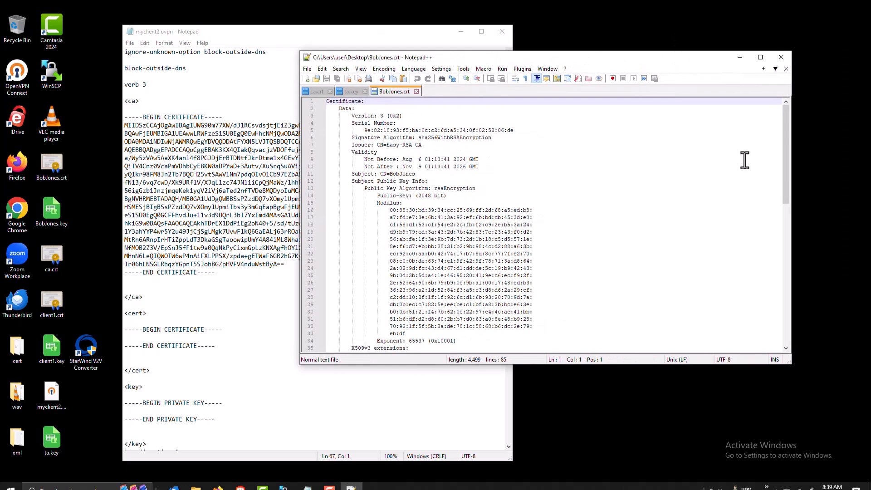
pyautogui.moveTo(786, 177); pyautogui.dragTo(766, 331)
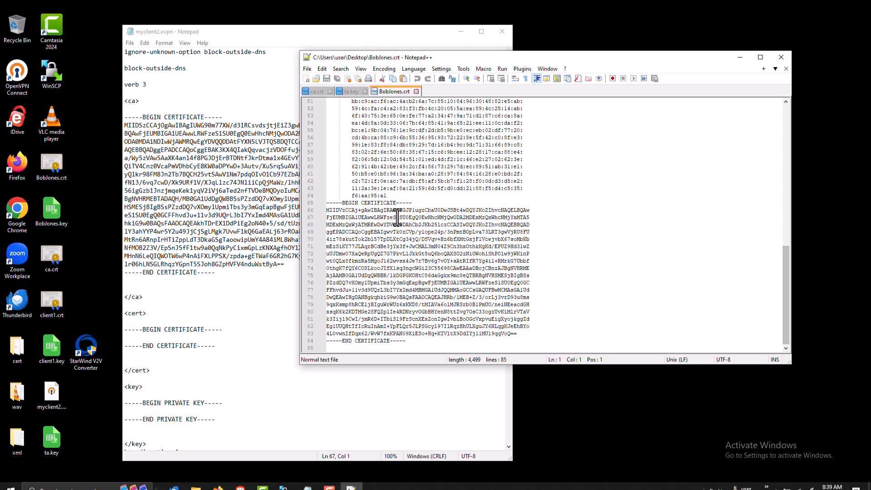
pyautogui.moveTo(327, 211); pyautogui.dragTo(526, 336)
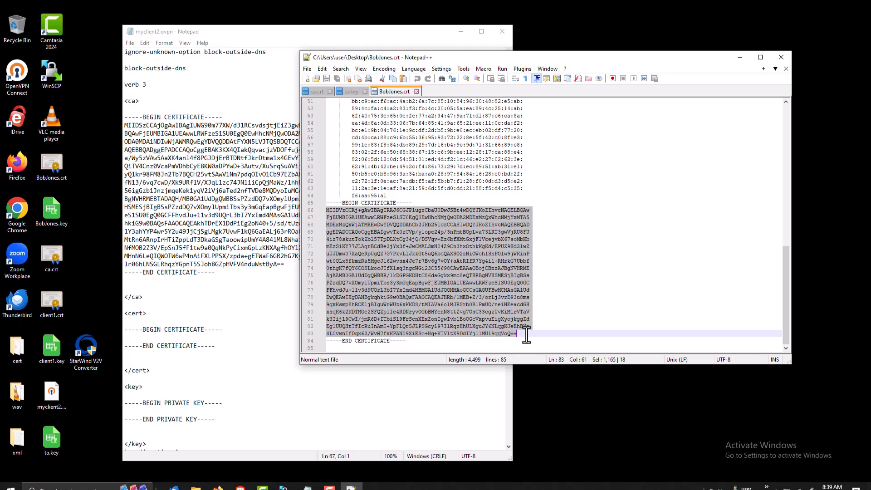
pyautogui.click(131, 338)
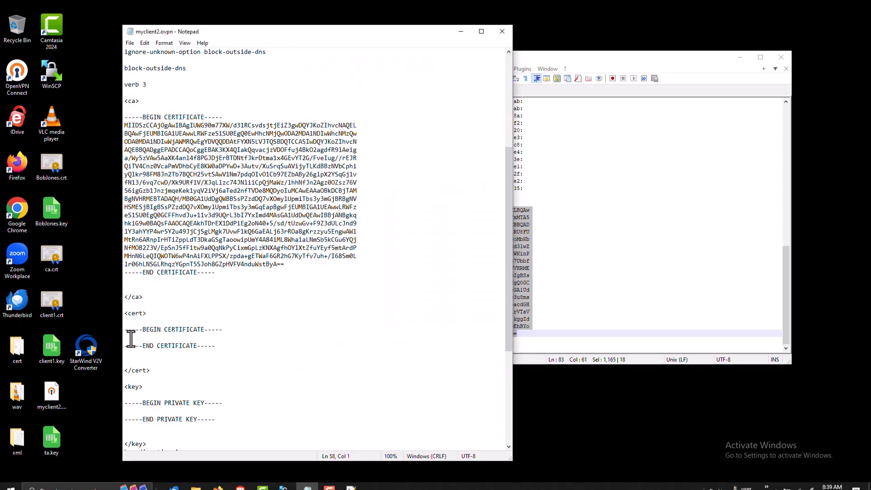
pyautogui.write('MIIDVzCCAj+gAwIBAgIRAJ6CGJP1ugzCbaU0DwJSBt4wDQYJKoZIhvcNAQELBQAw FjEUMBIGA1UEAwwLRWFzeS1SU0EgQ0EwHhcNMjQwODA2MDExMzQxWhcNMjYxMTA5 MDExMzQxWjATMREwDwYDVQQDDAhCb2JKb251czCCASIwDQYJKoZIhvcNAQEBBQAD ggEPADCCAQoCggEBAIgwvTk0zCVp/y1ope24p/3nPmtBOpLva73LRT3gwVjRU8FU 4Jz78skutTok2bl57TpDLXtCg34jQ/DSVqv+Hz6bfXMtGxjF1VcejvbX67soMbKb mNSiKY77JLAqrBCdBe3jYx3f+JwCMAL3mN04Z9Cn3hxOthkKgKd/EPUZ9Hd3lwZ uUJDmw07XaQeRpUgQZ7G7PkvL1JkkGt5uQ6boQAXSO2zNiOWoh1ShPOlw9jWKinP wt0QLx8fkmzRa5MgcJ162wvsx4Je7r7Bv6g7vOY+sAtRIfR7Yg4il+RMrkG7Ubbf 0thgK7fQY6COSLkocJIfX1sq3ngcWGi23C55698CAwEAAaOBojCBnzAJBgNVHRME AjAAMB0GA1UdDgQWBBR/1kDGPGKOHtC86daGgkx9mc8eQTBRBgNVHSMESjBIgBSs PZzdDQ7vXOmy1UpmiTbs3y3mGqEapBgwFjEUMBIGA1UEAwwLRWFzeS1SU0EgQ0GC FFhvdJu+11v3d9UQrL3bI7YxImd4MBMGA1UdJQQMMAoGCCsGAQUFBwMCMAsGA1Ud DwQEAwIHgDANBgkqhkiG9w0BAQsFAAOCAQEAJHRb/1MEB+Z/3/orLj3vrD93u8ms 9qxKsmp8hRCE1jBIguWrWUz6xKKD8/tMIAVa6olMJRSrb0B1PmUO/neiNEeacdGH xsqK6k2KDTMGe2SFQZp1Ie4RDNryvOGbBHYenN8ttZvg70sC33cgzUvKiM1rVTaV k3Iij19CwI/jmR6D+ITbiS19FrScnXExZonIgwIvb1BoOGcVxpvuEigXyojkggZd Eg1UUQHtTfIcRuInAmI+YpFLQr5JLPSGcy197I1RqzHhULXguJY6NLqgKJeEhBYo 4L0vwnIfDqx62/WvW7fxKPAN09XiESo+Hq+KIVltX9DdIYj11MU19qqVoQ==')
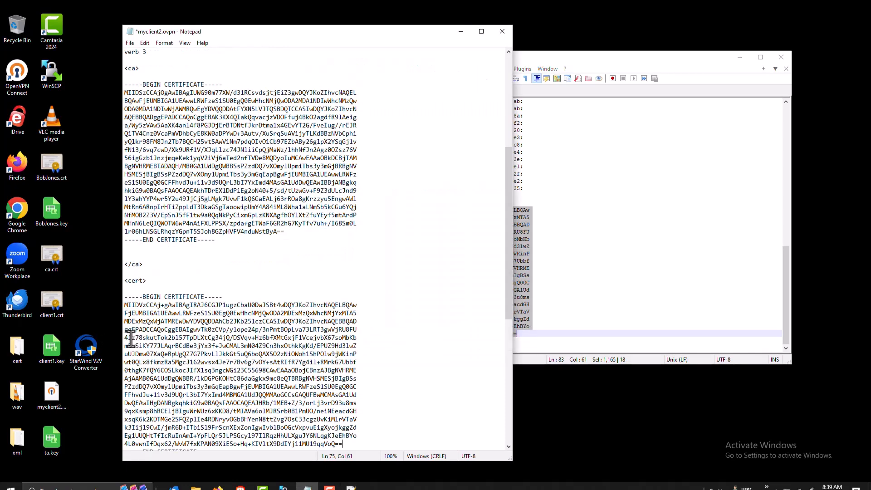
pyautogui.rightClick(53, 216)
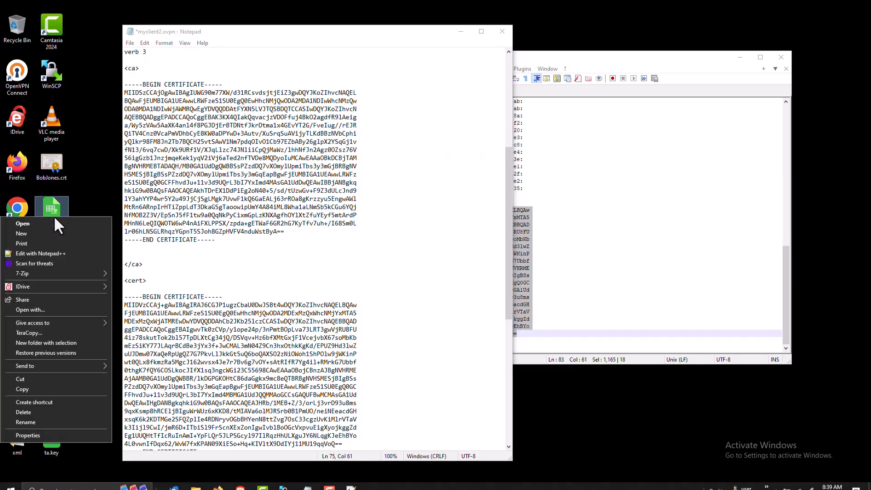
pyautogui.click(53, 257)
pyautogui.click(559, 260)
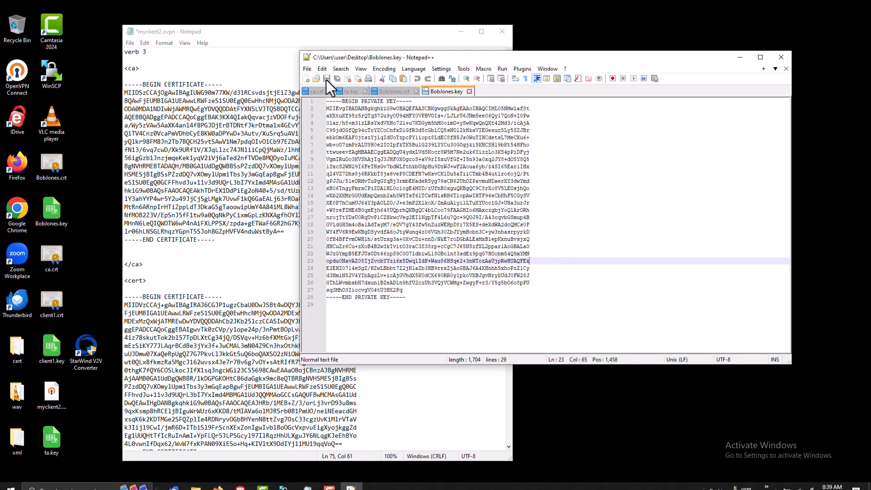
pyautogui.moveTo(327, 108); pyautogui.dragTo(432, 294)
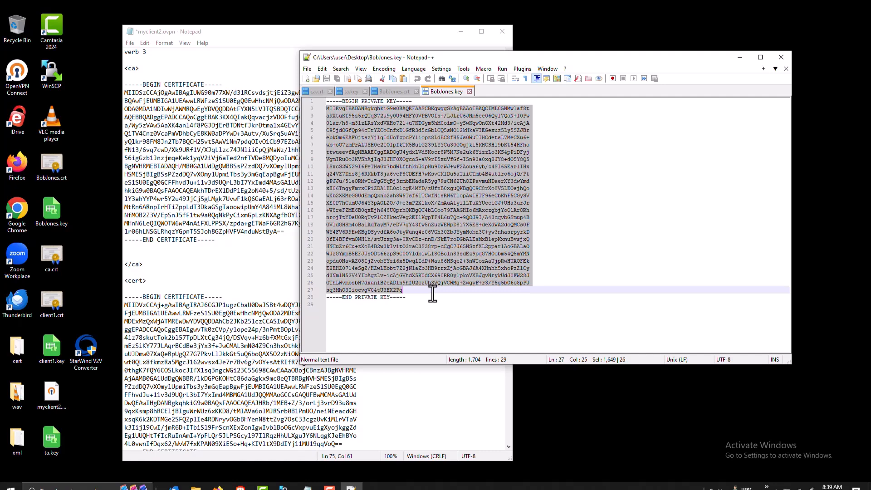
pyautogui.click(472, 423)
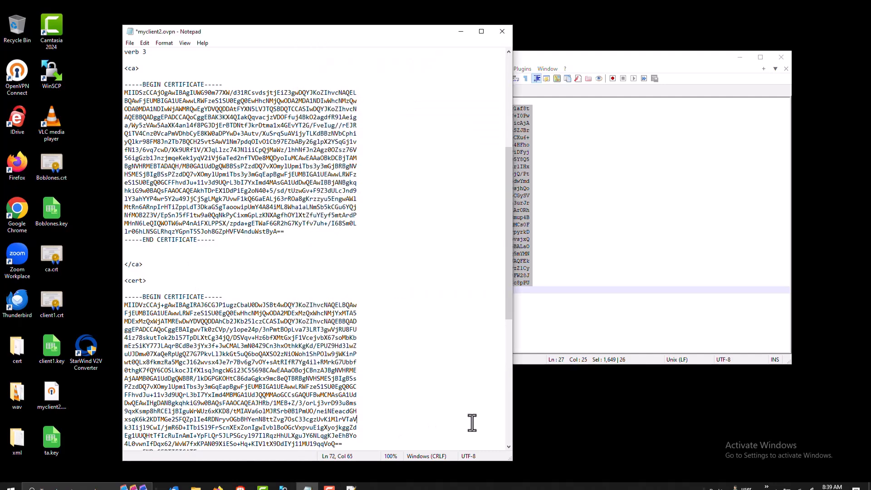
pyautogui.click(509, 410)
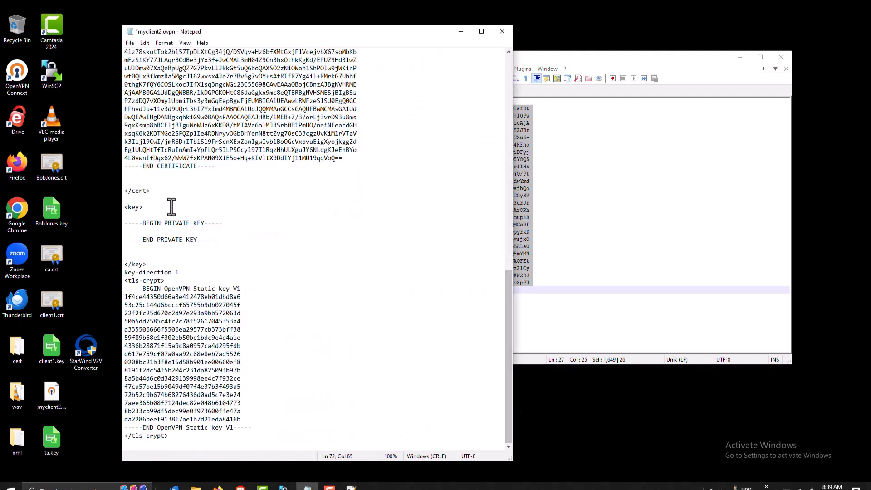
pyautogui.hotkey('ctrl', 'v')
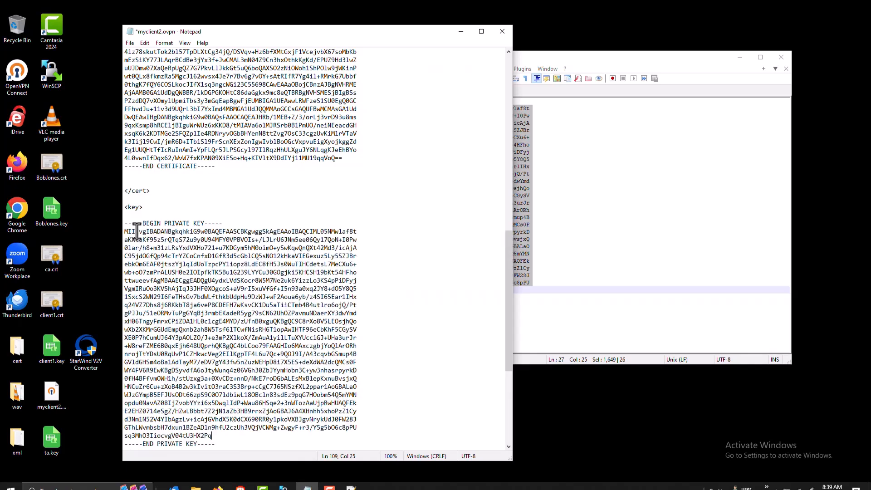
# Save the completed myclient2.ovpn and close Notepad++
pyautogui.click(127, 43)
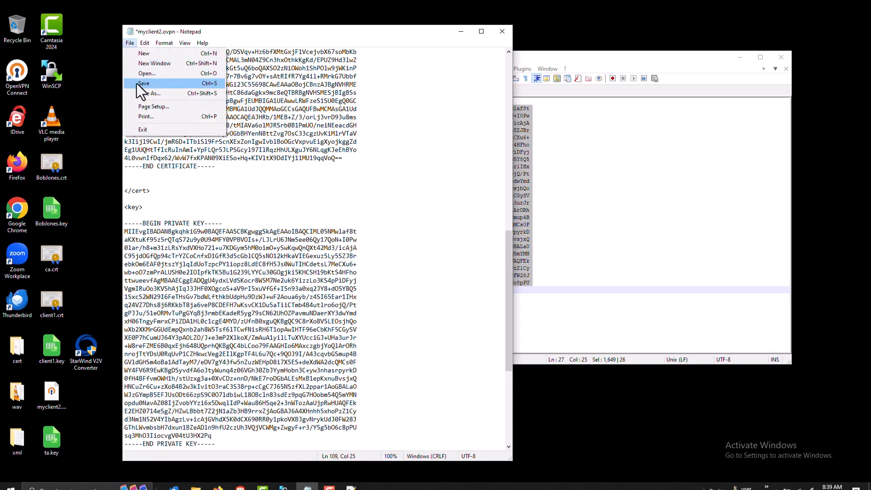
pyautogui.click(137, 86)
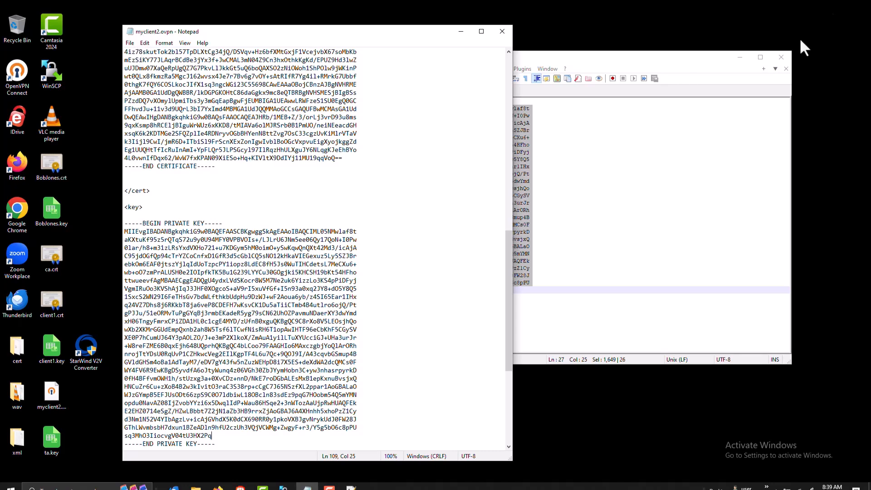
pyautogui.click(781, 58)
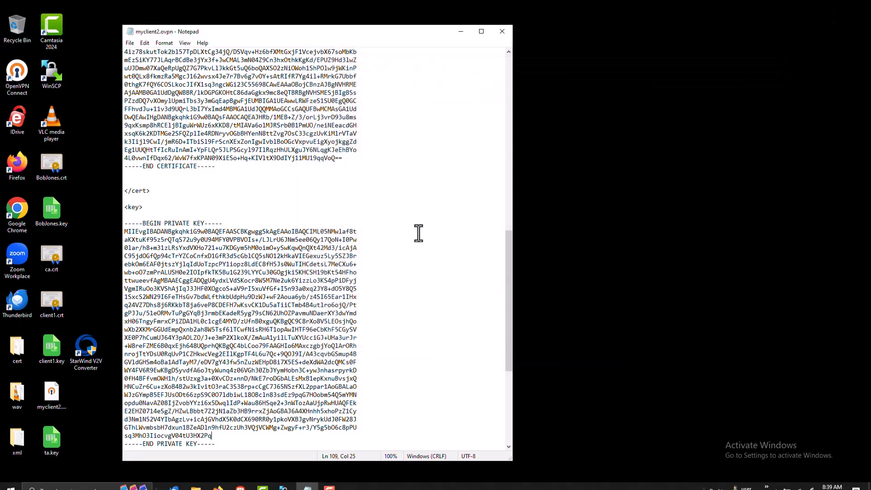
# Search 'openvpn client download' in Firefox and open the OpenVPN Connect for Windows result
pyautogui.click(510, 65)
pyautogui.click(511, 64)
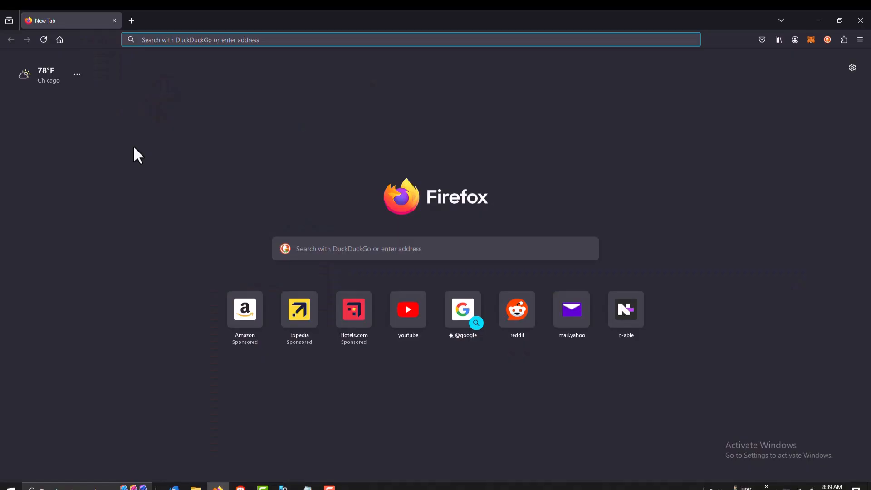
pyautogui.write('openvpn')
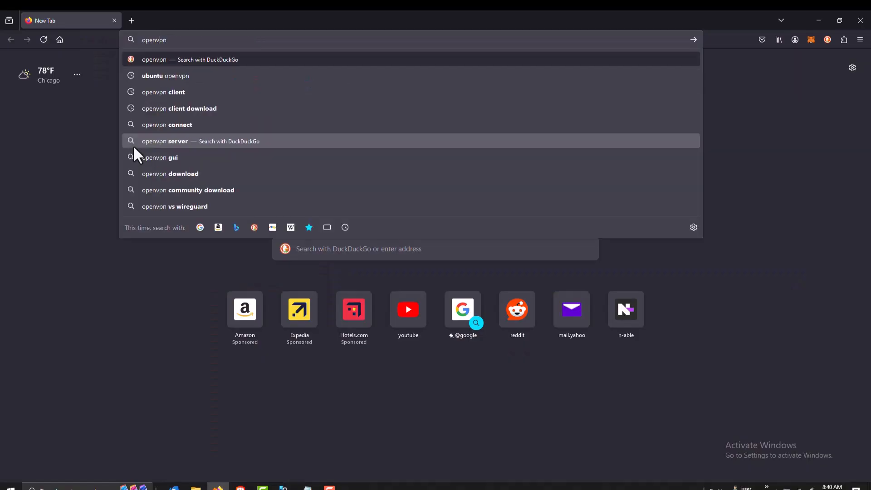
pyautogui.write(' client downl')
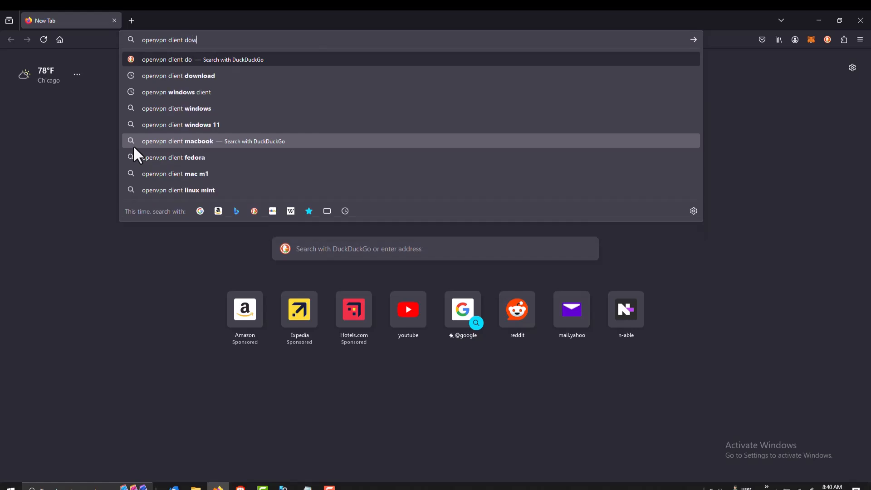
pyautogui.write('oad')
pyautogui.press('Return')
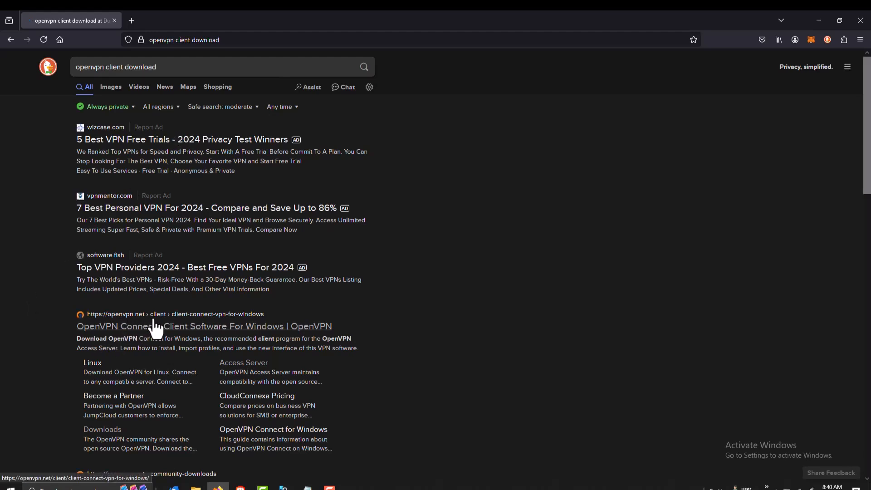
pyautogui.moveTo(868, 142); pyautogui.dragTo(868, 194)
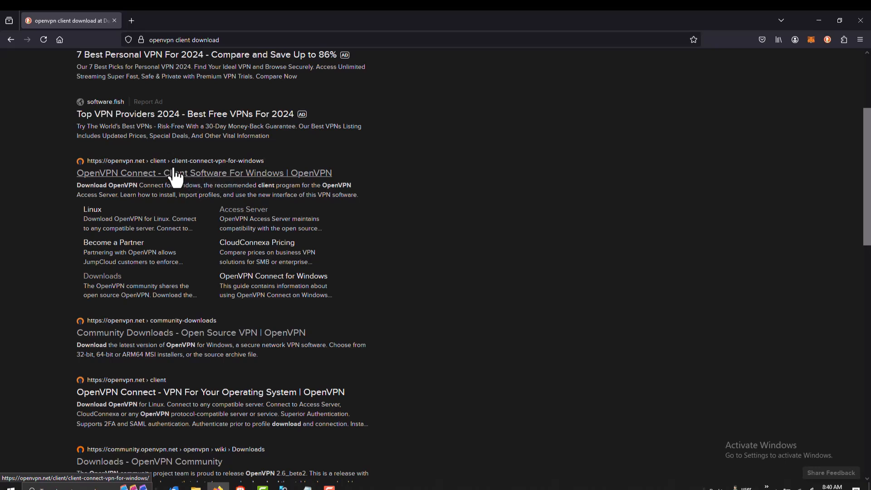
pyautogui.click(166, 181)
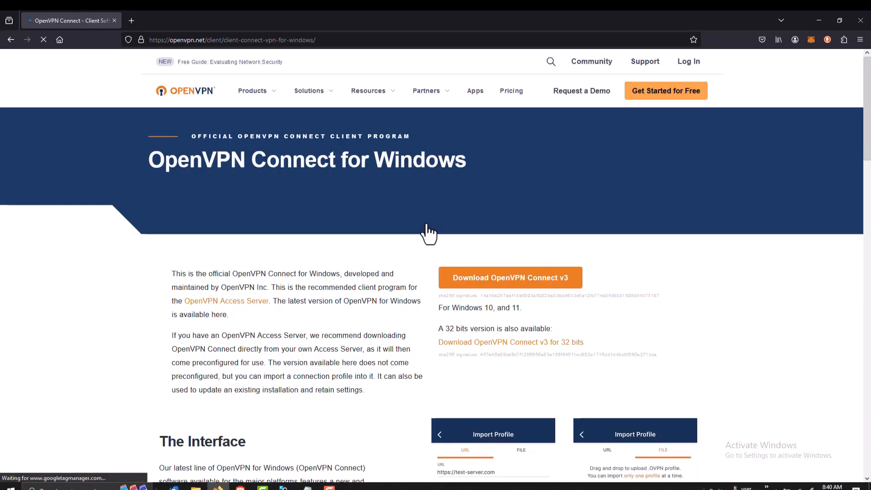
# Download the OpenVPN Connect v3 installer for Windows
pyautogui.click(482, 291)
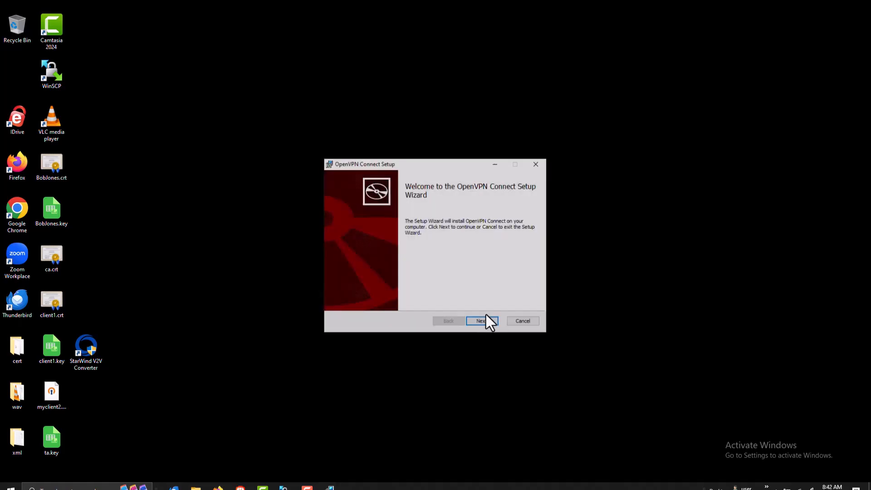
# Install OpenVPN Connect, accepting the license terms, and finish the setup wizard
pyautogui.click(481, 320)
pyautogui.click(394, 301)
pyautogui.moveTo(530, 218); pyautogui.dragTo(527, 287)
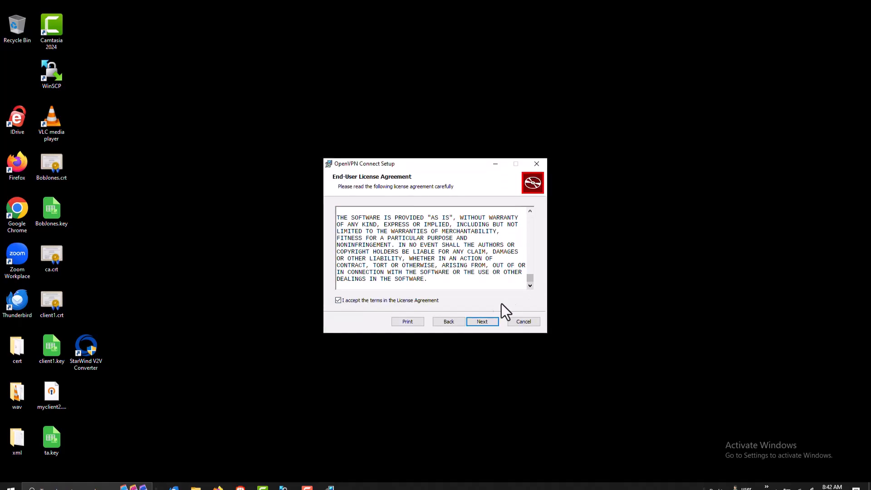
pyautogui.click(480, 322)
pyautogui.click(480, 323)
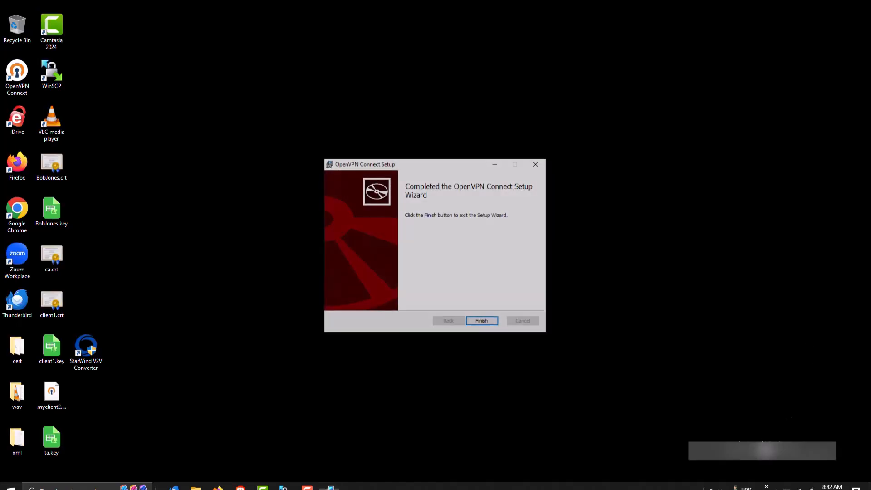
pyautogui.click(483, 321)
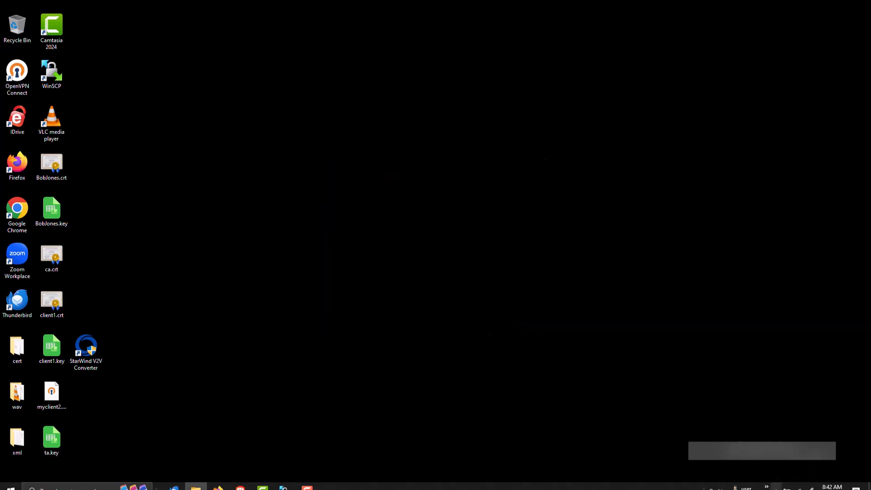
# Launch OpenVPN Connect from the notification area and agree to its data policy
pyautogui.click(777, 487)
pyautogui.click(767, 473)
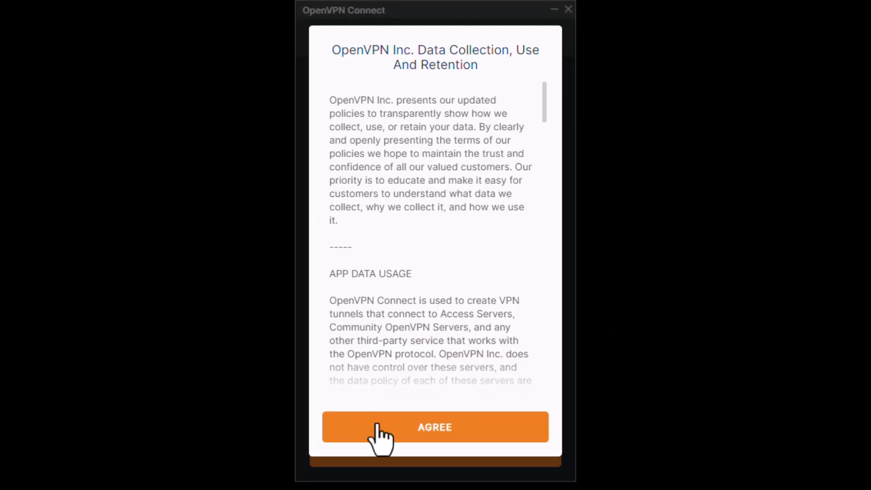
pyautogui.click(377, 426)
# Import myclient2.ovpn from the Desktop as a file profile and connect with it
pyautogui.click(498, 73)
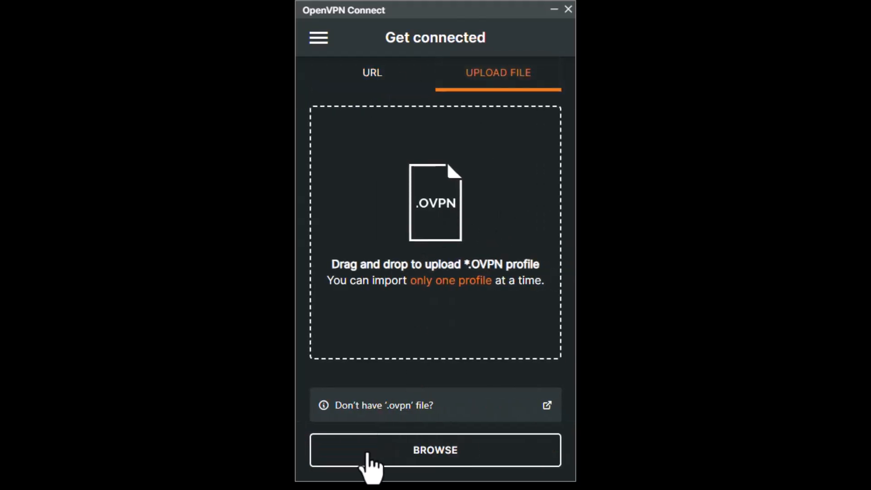
pyautogui.click(368, 454)
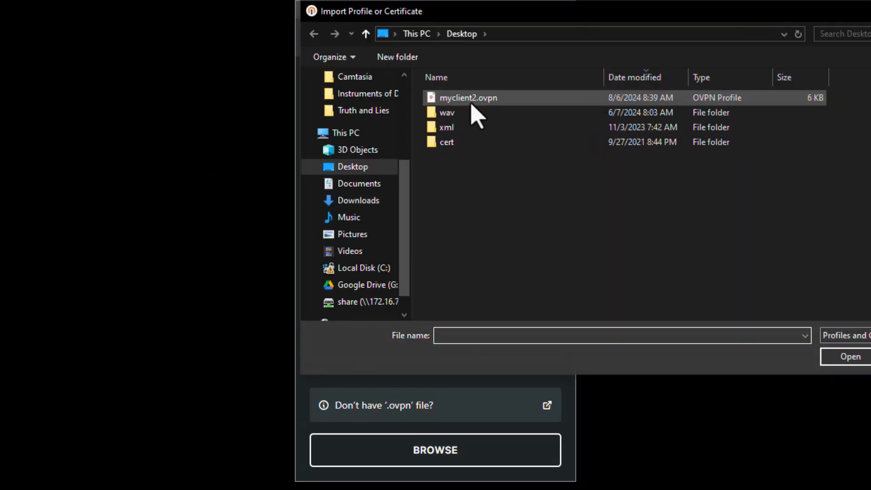
pyautogui.click(475, 102)
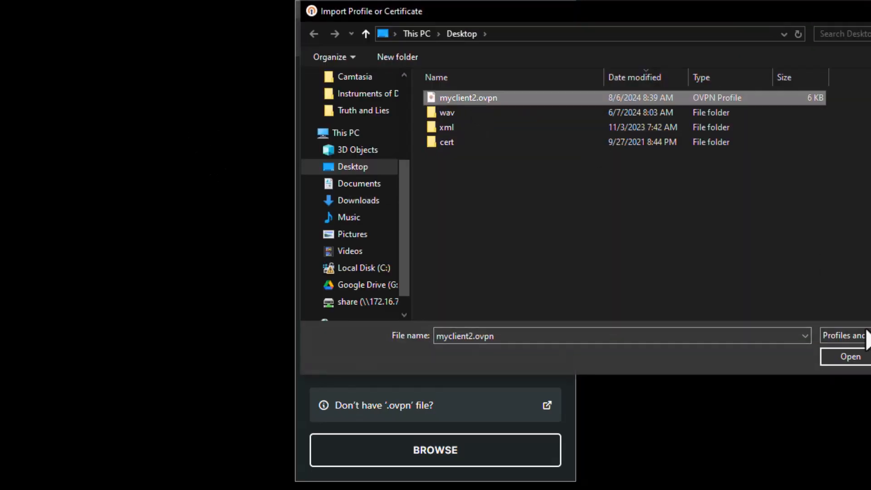
pyautogui.click(851, 357)
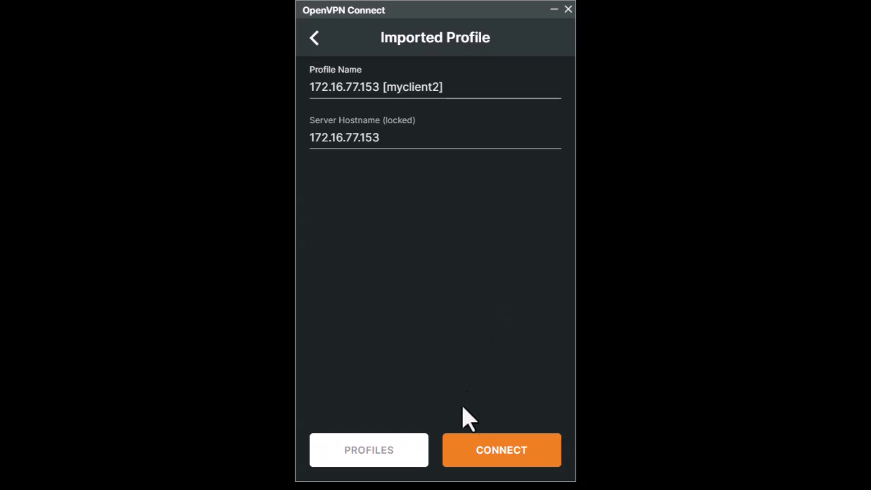
pyautogui.click(463, 452)
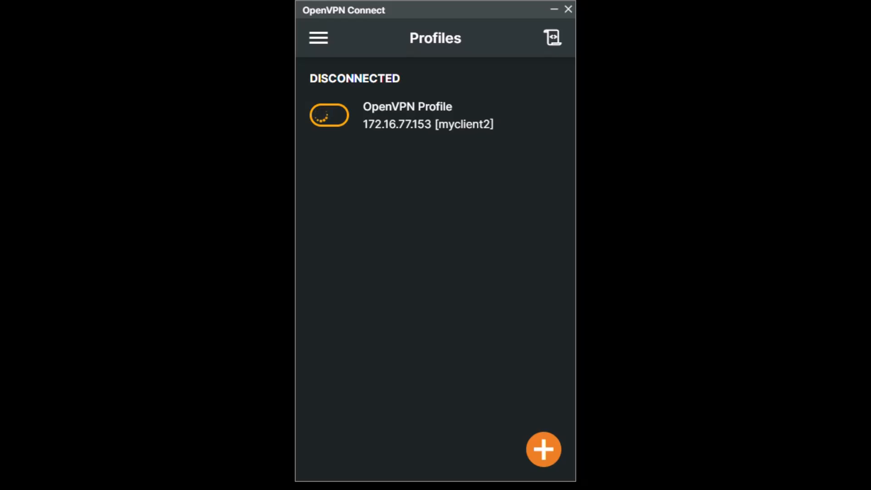
# Launch PuTTY and open an SSH connection to 172.16.77.153
pyautogui.press('super')
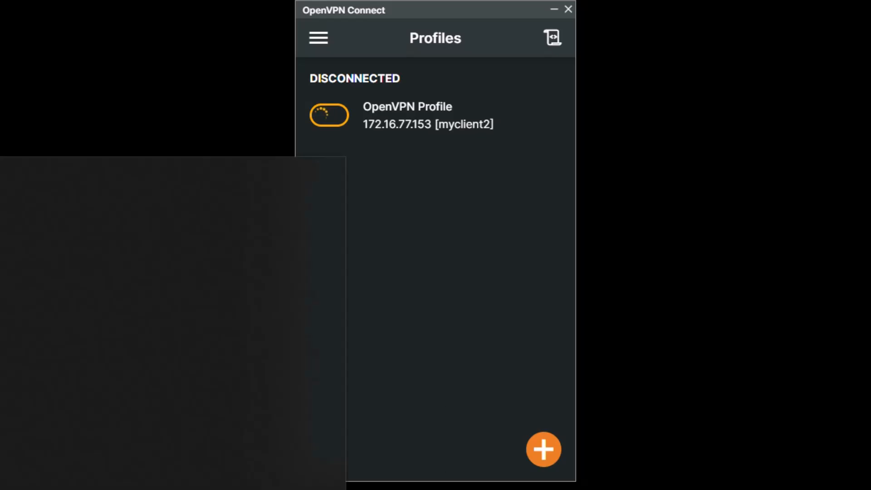
pyautogui.press('Return')
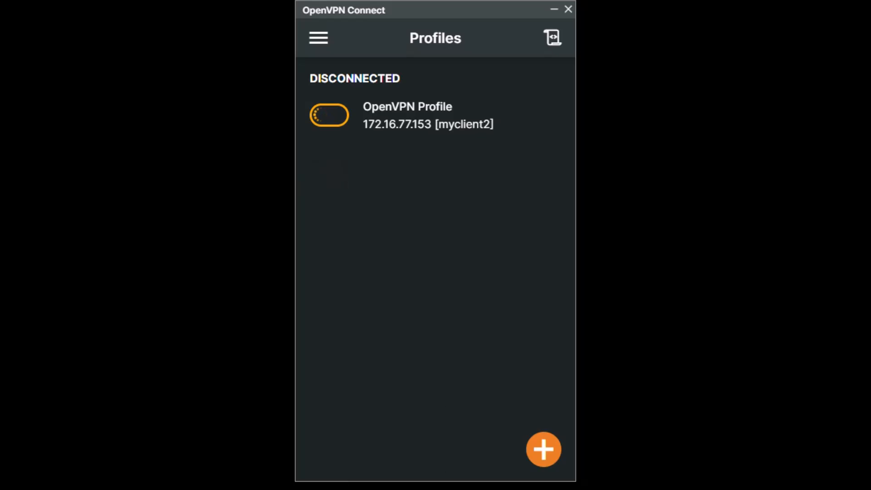
pyautogui.write('172.16.')
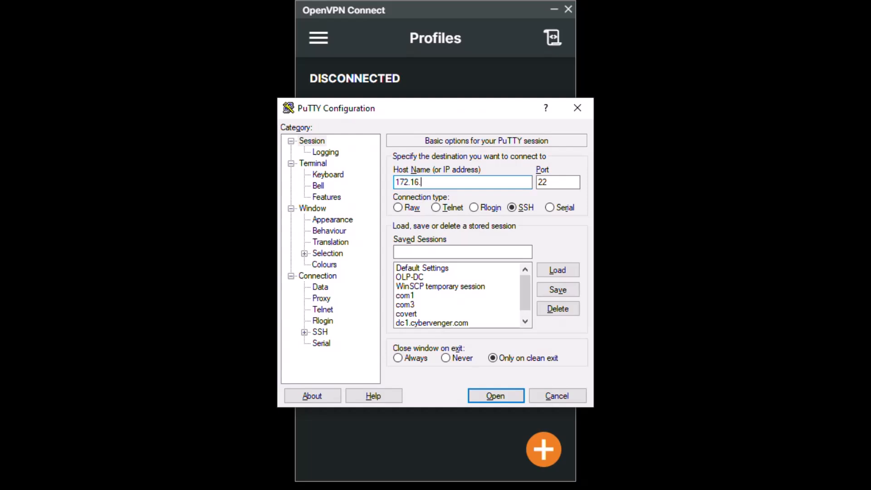
pyautogui.write('77.153')
pyautogui.press('Return')
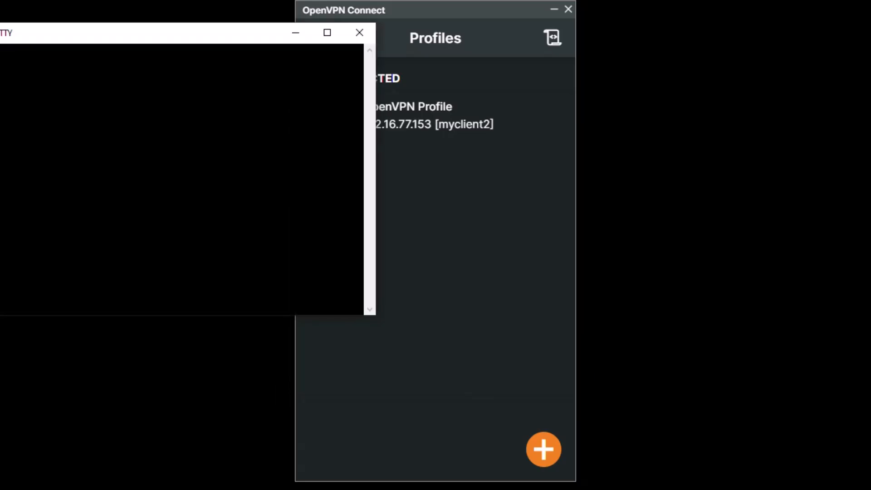
# Log in to the server account and list the home directory with ls
pyautogui.write('user')
pyautogui.press('Return')
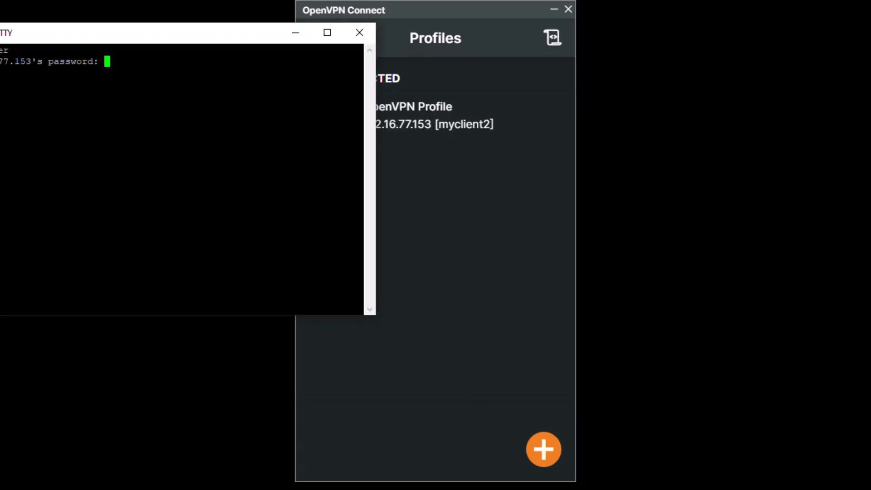
pyautogui.press('Return')
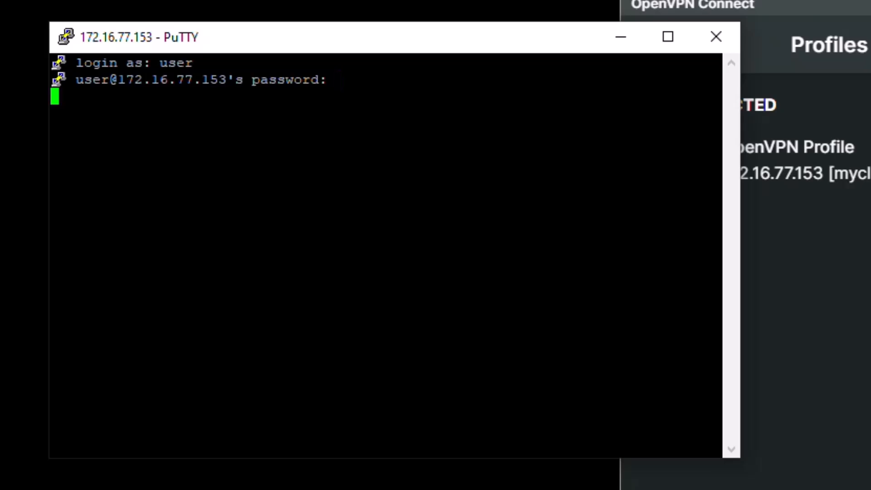
pyautogui.write('ls')
pyautogui.press('Return')
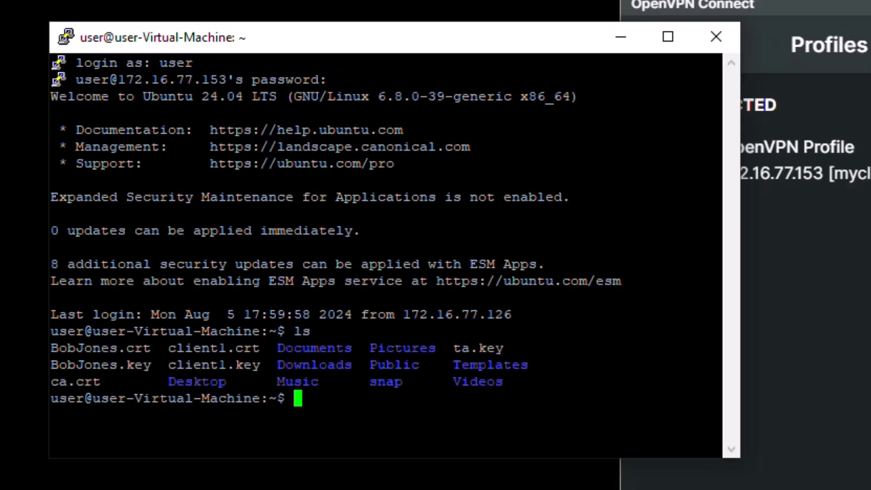
# Switch to a root shell with sudo -s, entering the password
pyautogui.write('cd /')
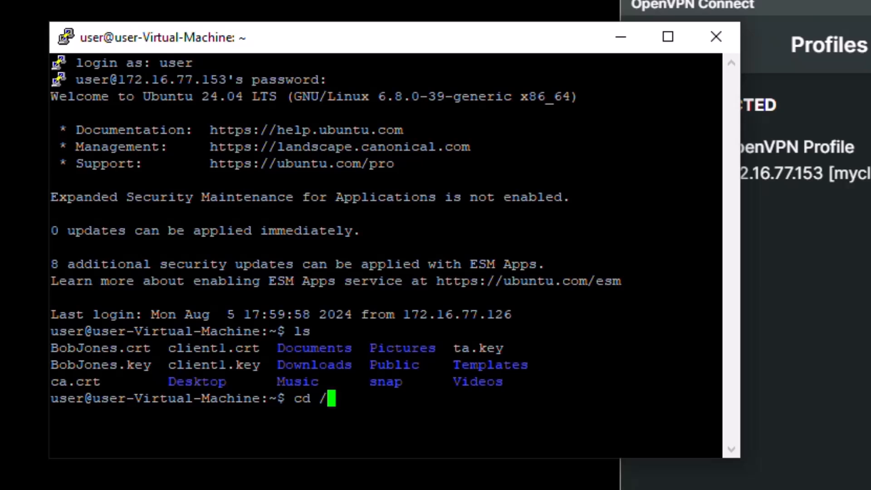
pyautogui.press('BackSpace')
pyautogui.press('BackSpace')
pyautogui.press('BackSpace')
pyautogui.press('BackSpace')
pyautogui.write('sudo -s')
pyautogui.press('Return')
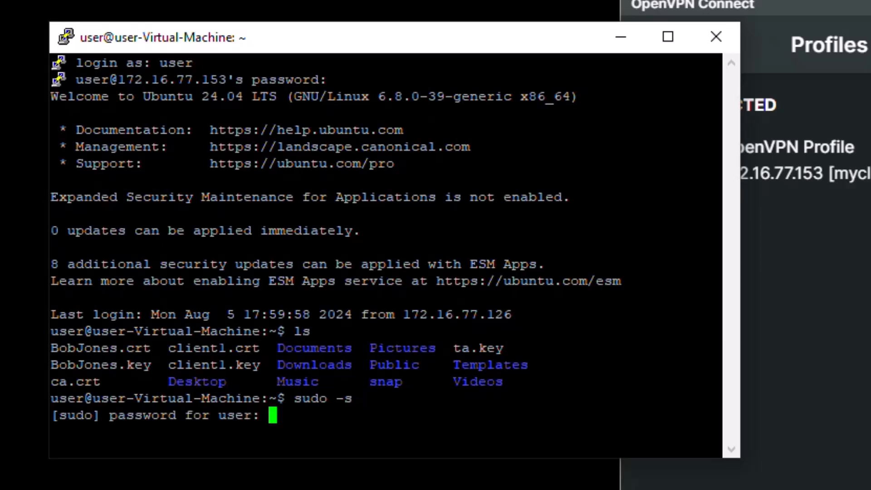
pyautogui.press('Return')
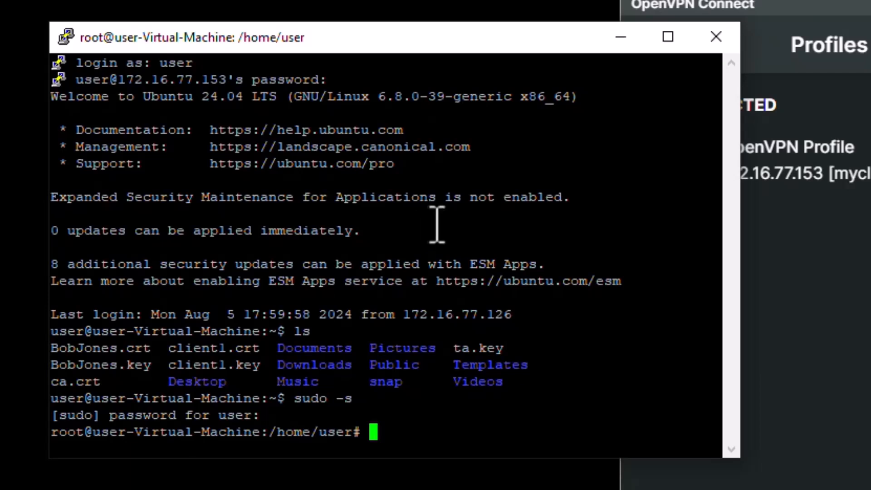
# Disconnect the stalled myclient2 profile in OpenVPN Connect and review its connection log
pyautogui.click(821, 15)
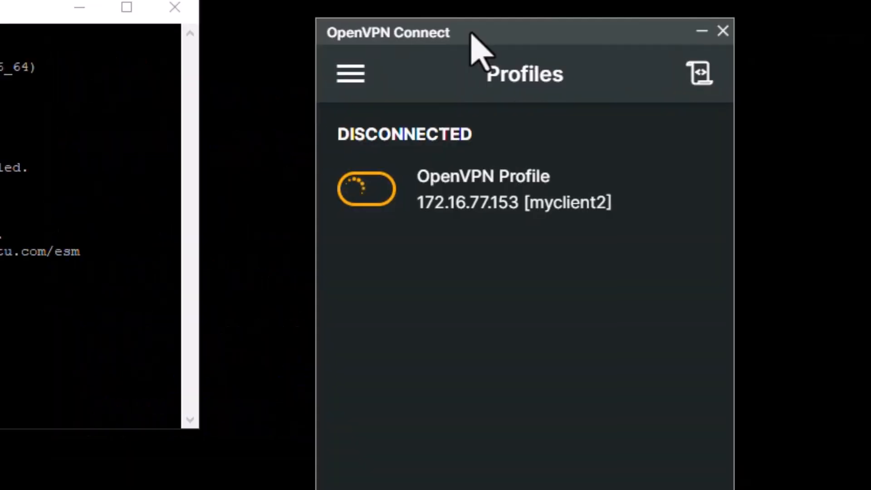
pyautogui.click(671, 160)
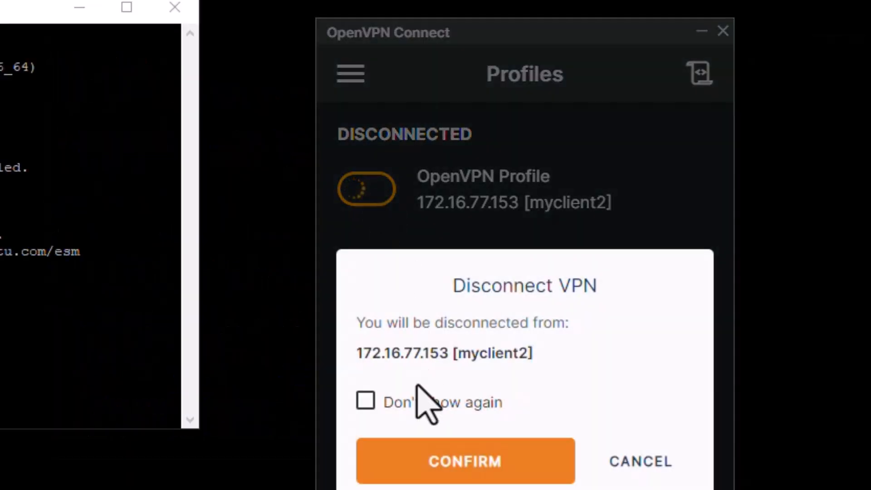
pyautogui.click(410, 462)
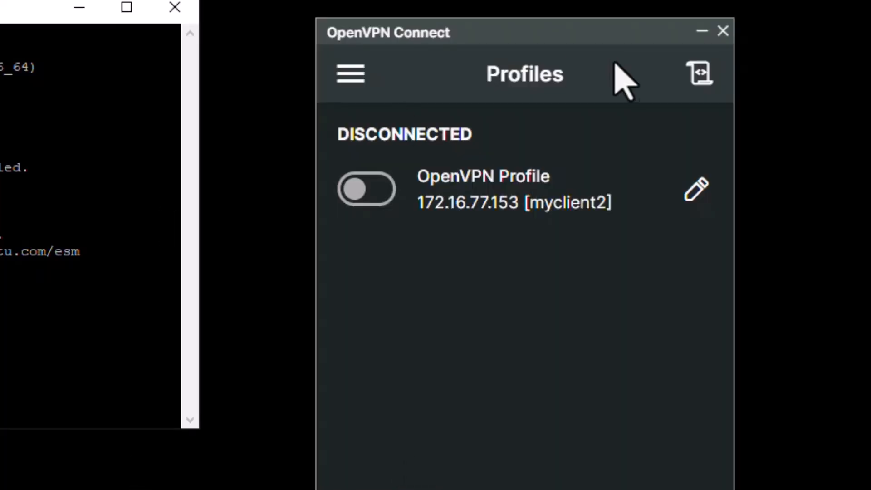
pyautogui.click(699, 82)
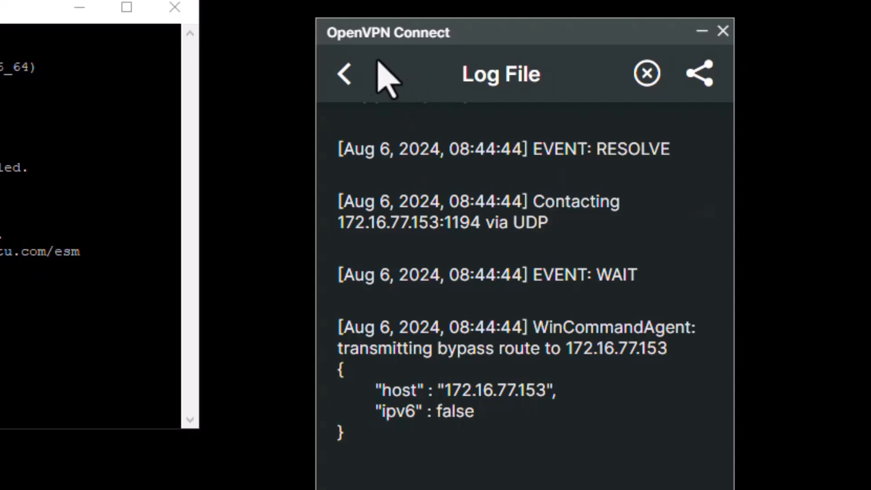
pyautogui.click(345, 73)
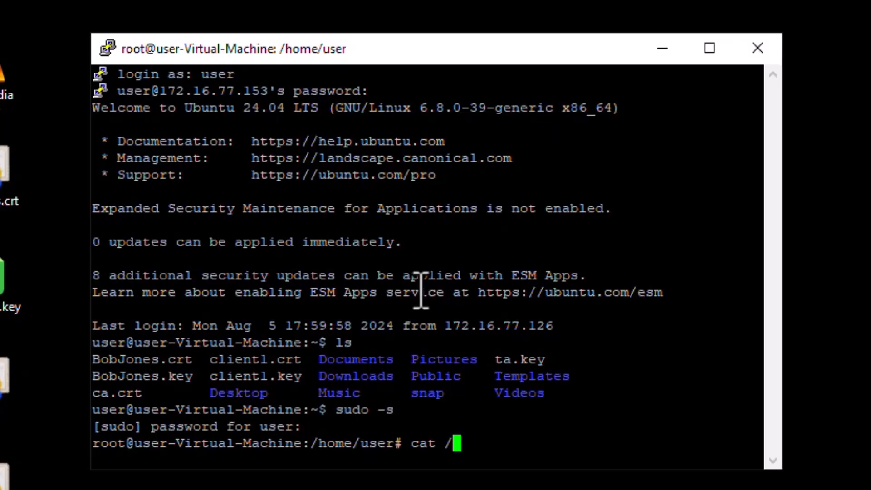
# Try to view /var/log/openvpn/openvpn.log, which is reported missing
pyautogui.write('var/log/oe')
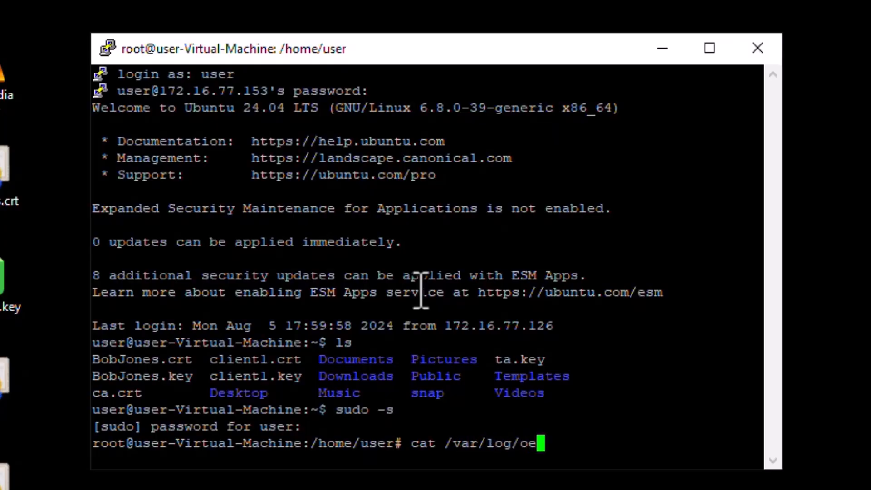
pyautogui.press('BackSpace')
pyautogui.write('penvpn/')
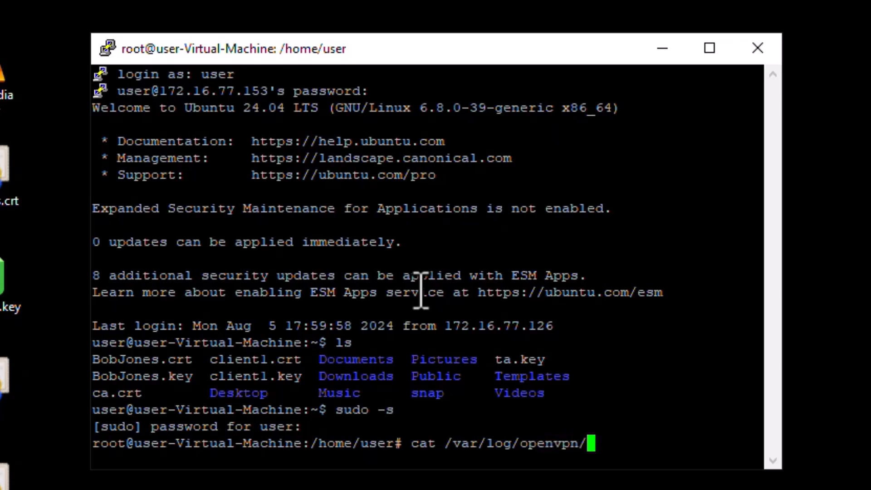
pyautogui.write('openvpn.log')
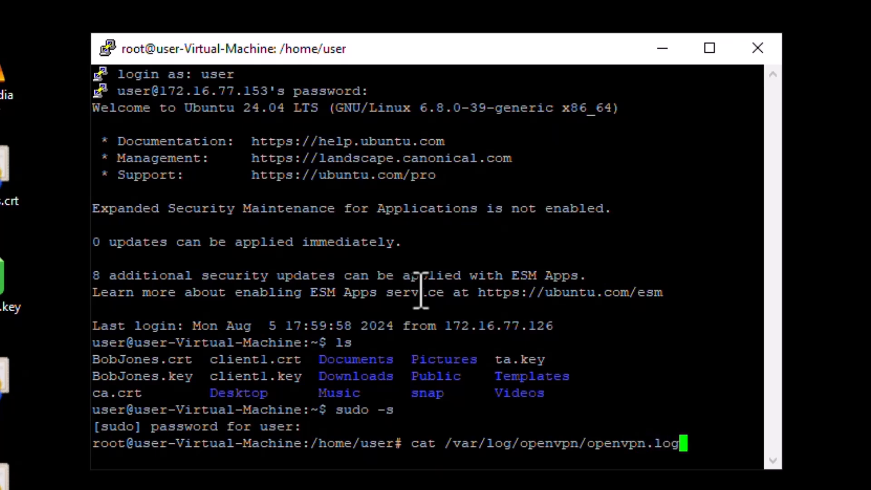
pyautogui.press('Return')
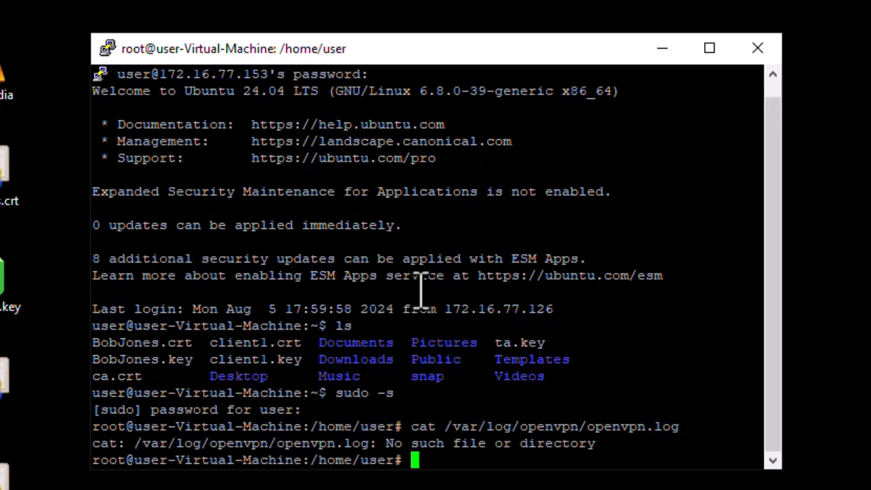
# Move into /var/log/openvpn and list it, finding it empty
pyautogui.write('cd /var/')
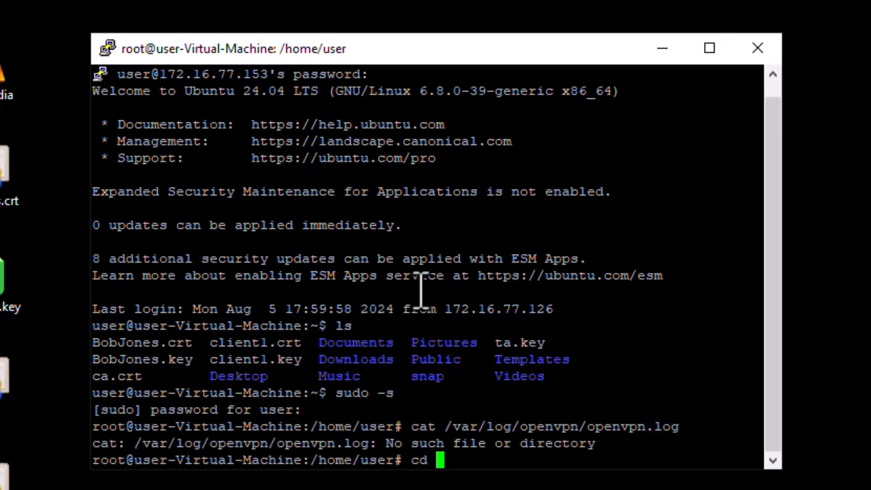
pyautogui.write('log/openvpn')
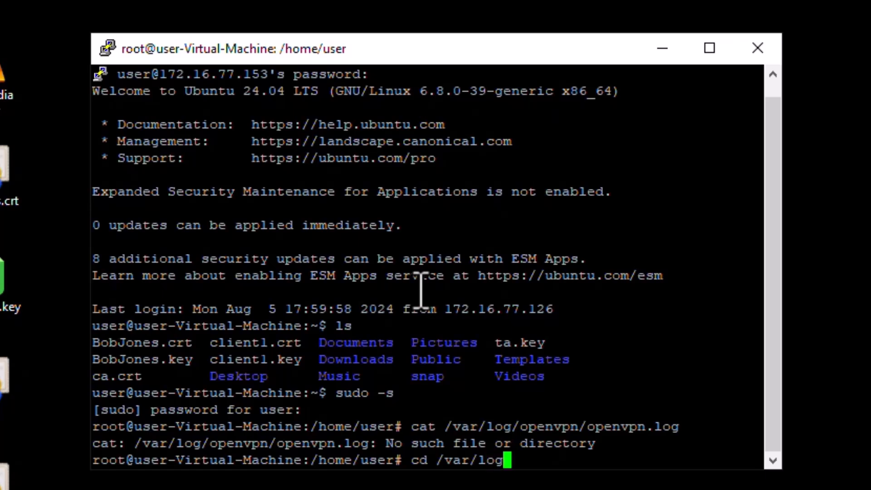
pyautogui.press('Return')
pyautogui.write('ls')
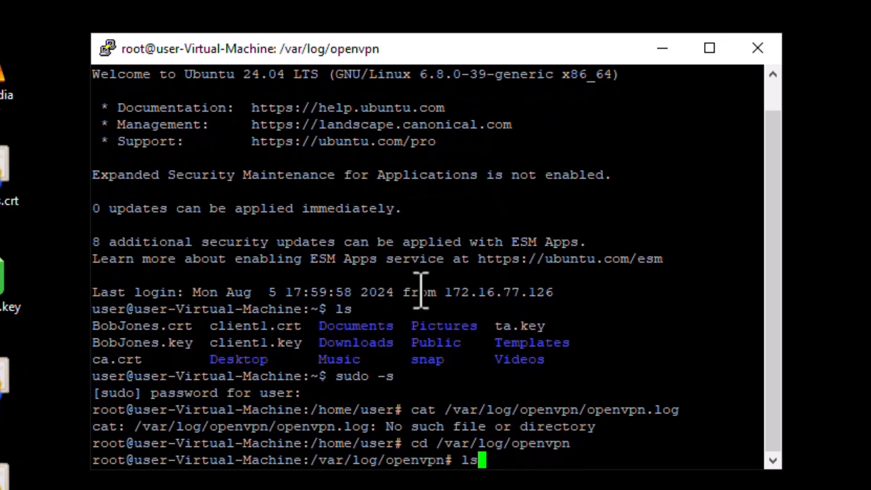
pyautogui.press('Return')
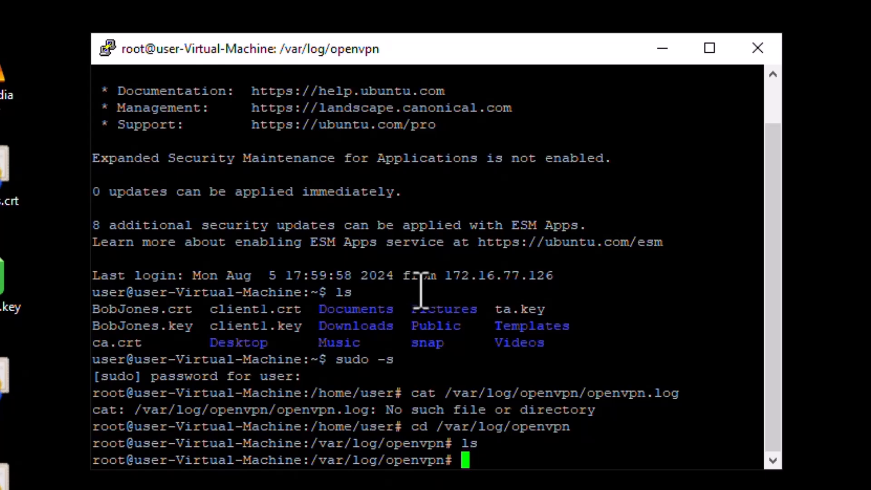
# Reboot the server, then regain a root shell with sudo -s
pyautogui.write('reboot')
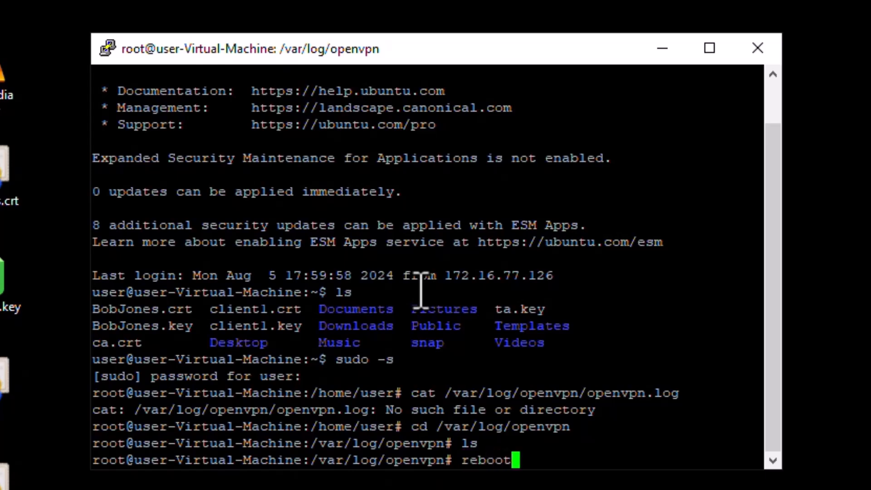
pyautogui.press('Return')
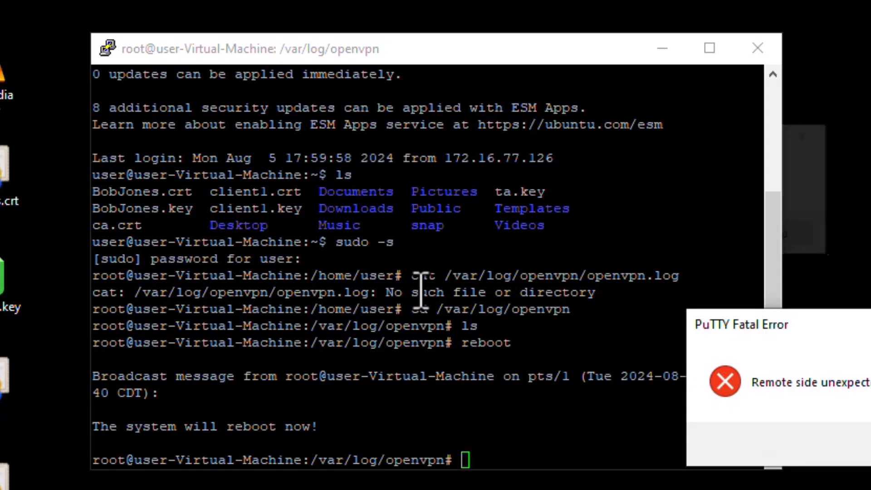
pyautogui.press('Return')
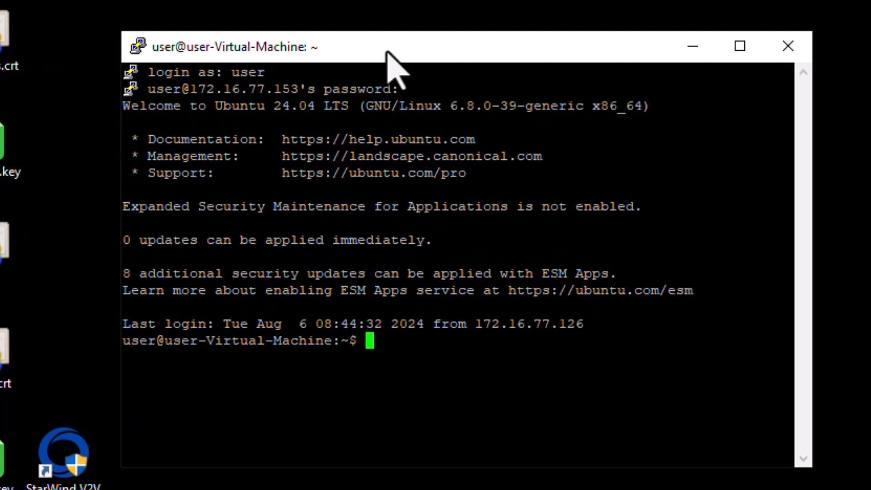
pyautogui.write('sudo -s')
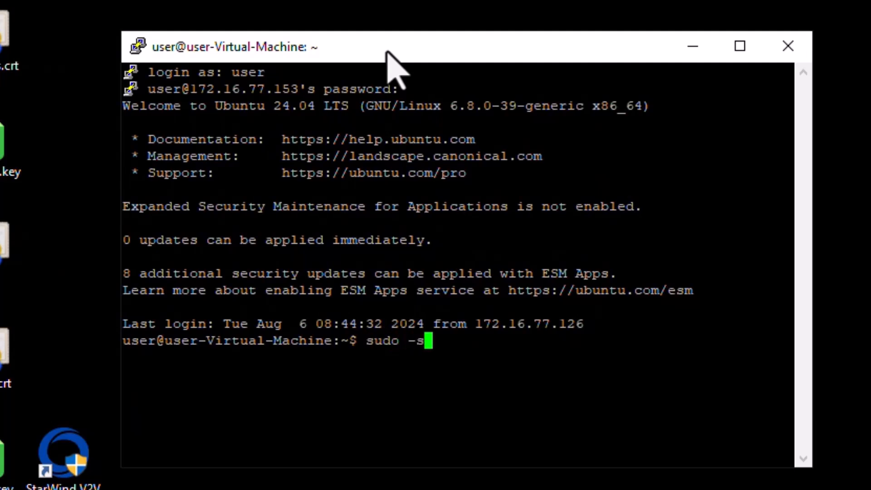
pyautogui.press('Return')
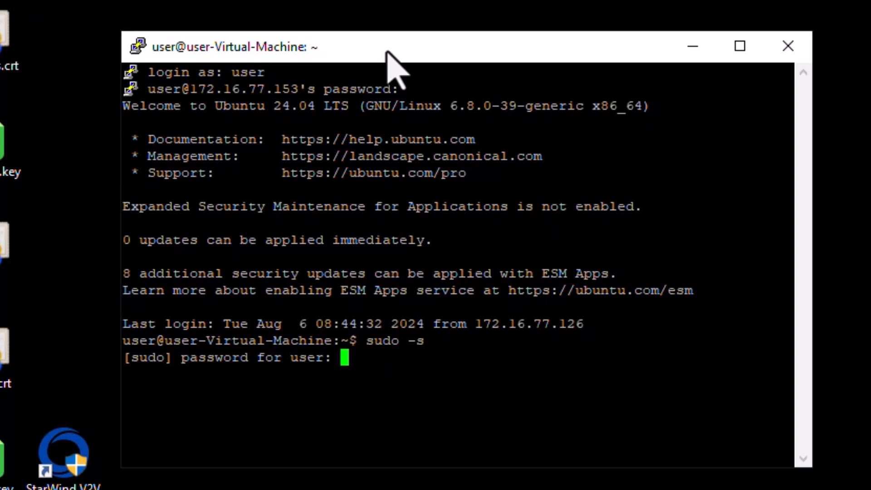
pyautogui.press('Return')
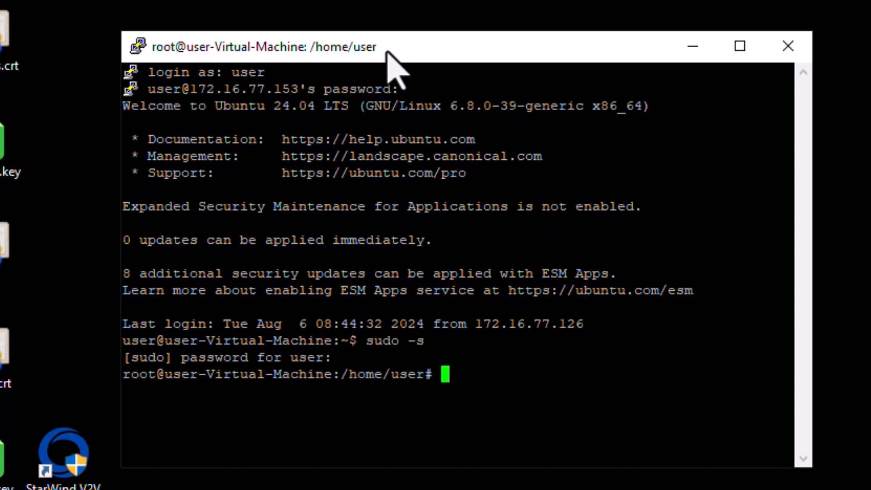
# Check systemctl status openvpn, highlighting that it is enabled and active, then quit with :q
pyautogui.write('system')
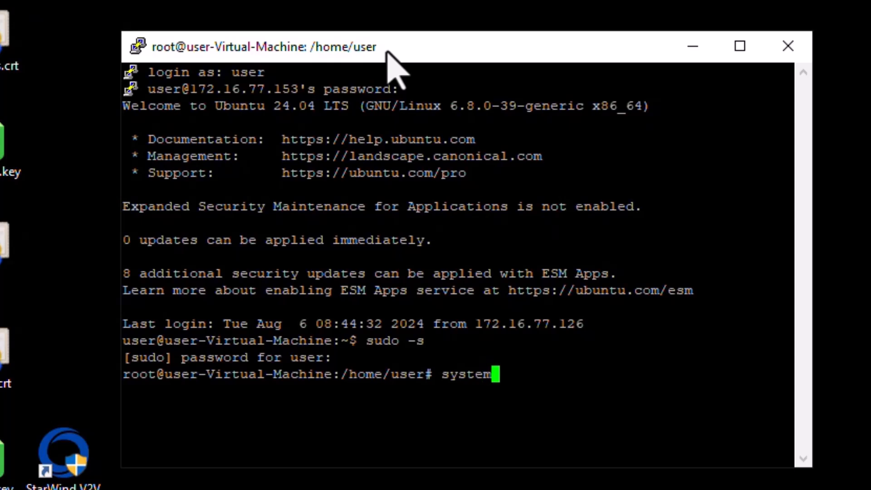
pyautogui.write('ctl status openvpn')
pyautogui.press('Return')
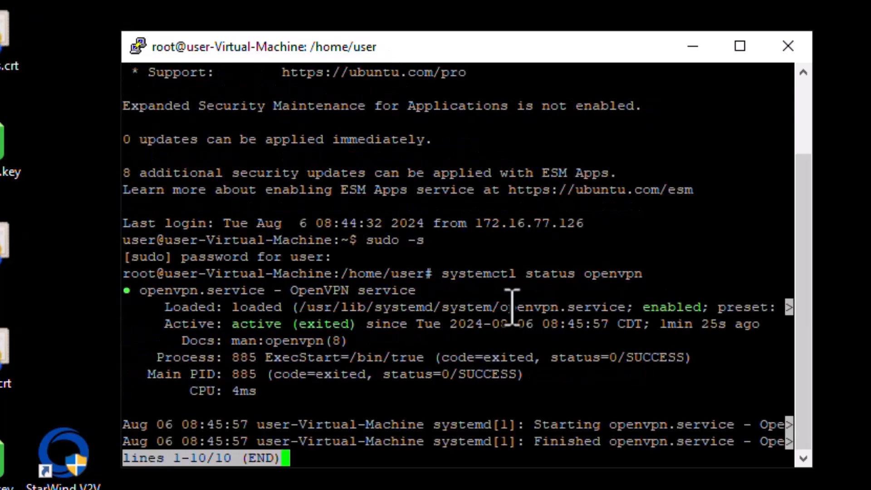
pyautogui.doubleClick(660, 308)
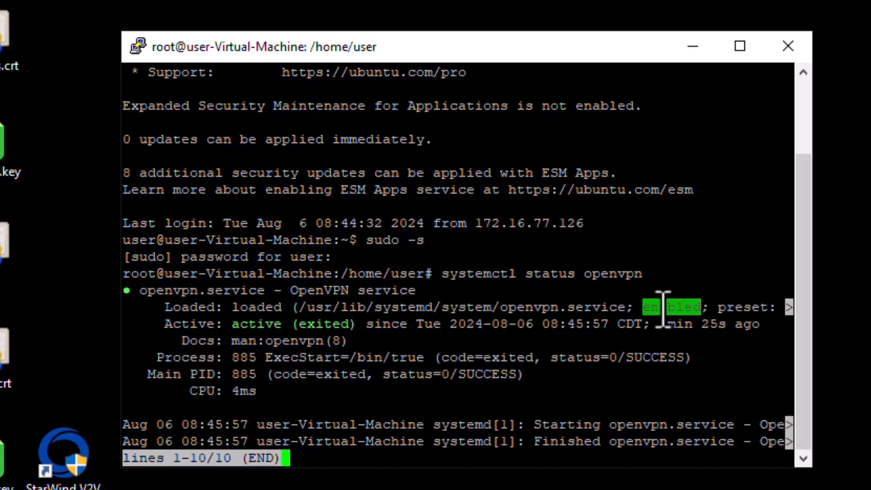
pyautogui.doubleClick(248, 324)
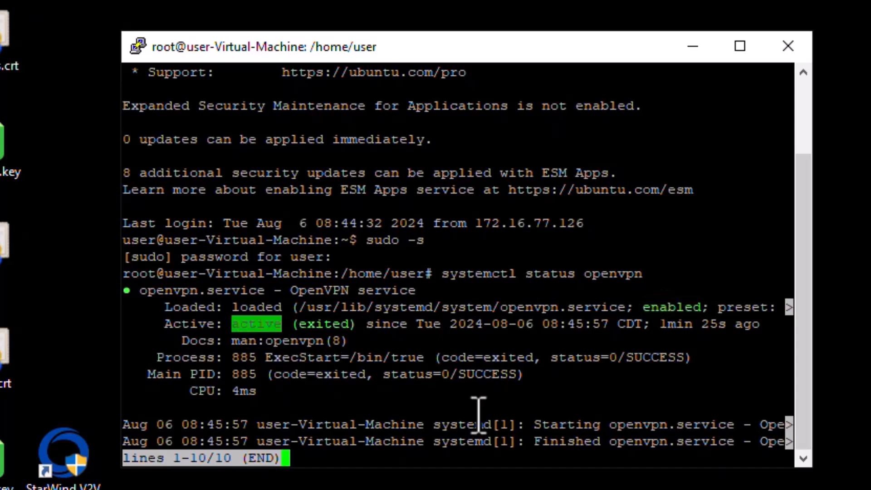
pyautogui.click(409, 403)
pyautogui.write(':')
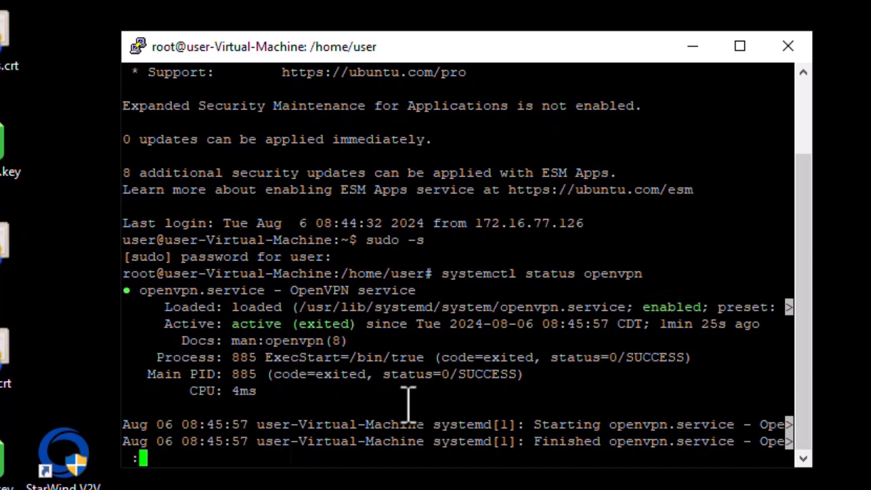
pyautogui.write('q')
pyautogui.press('Return')
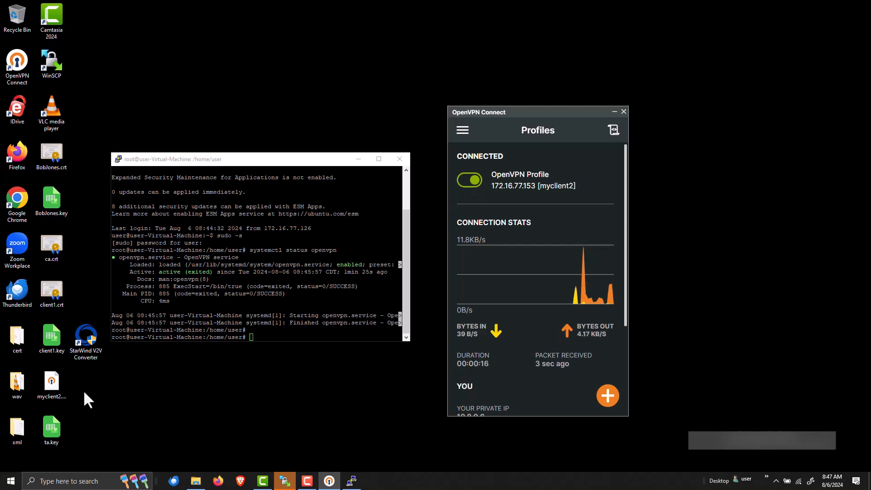
# In Command Prompt, ping 192.168.1.10 and stop it after it times out
pyautogui.click(5, 487)
pyautogui.write('cmd')
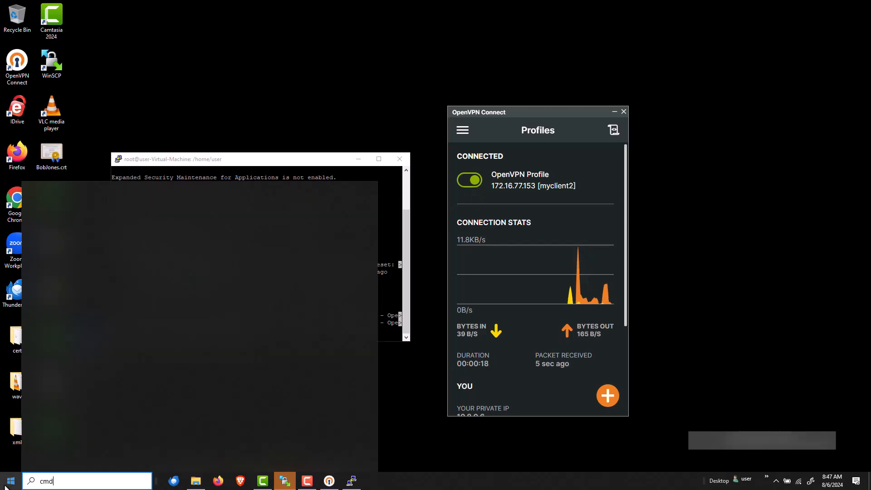
pyautogui.press('Return')
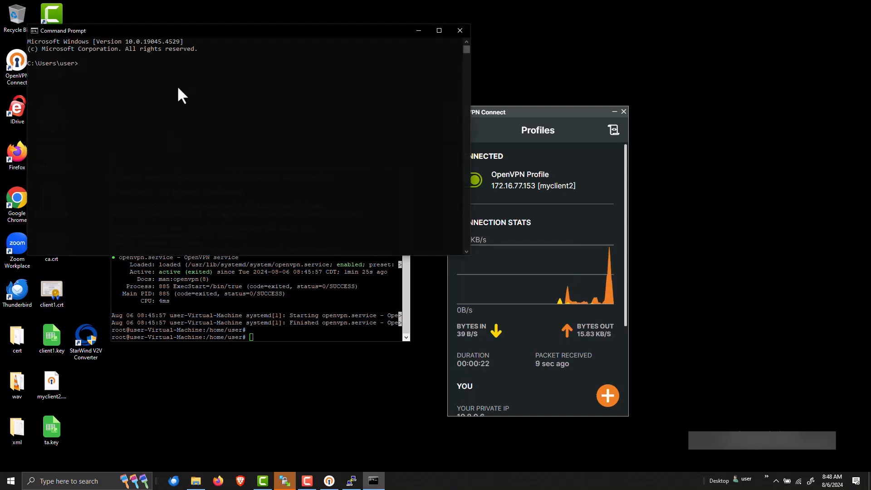
pyautogui.write('ping')
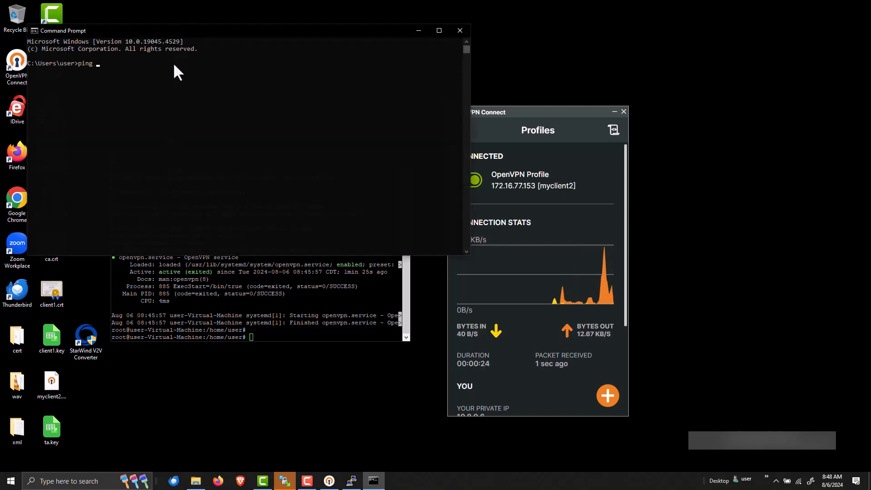
pyautogui.write(' 192.168.1.1')
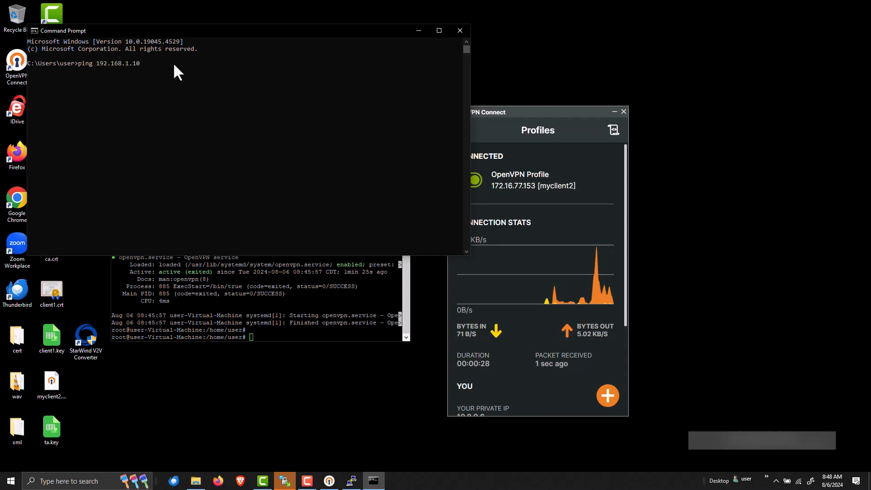
pyautogui.write('0')
pyautogui.press('Return')
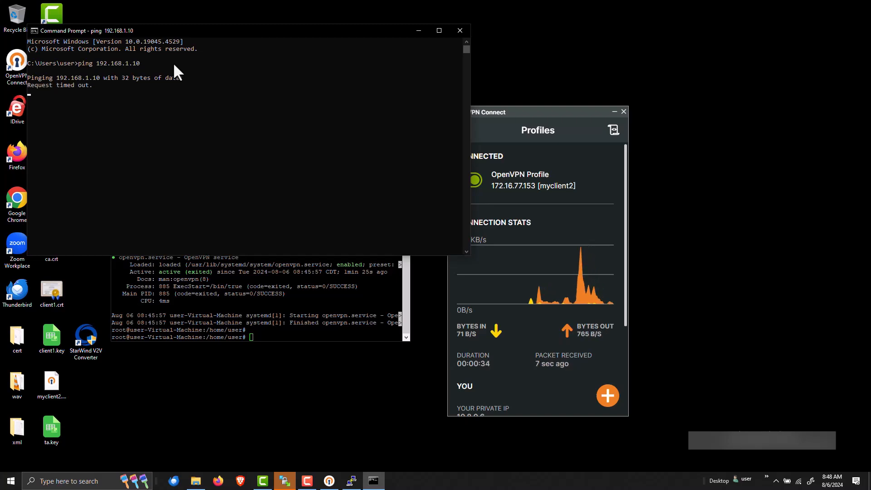
pyautogui.hotkey('ctrl', 'c')
# Ping 192.168.1.20 successfully, then run tracert 192.168.1.20
pyautogui.press('Up')
pyautogui.press('BackSpace')
pyautogui.write('20')
pyautogui.press('Return')
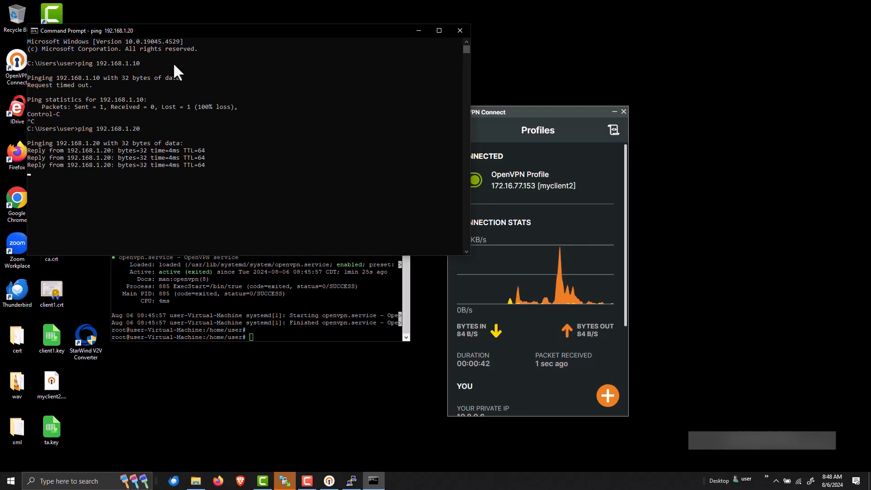
pyautogui.write('tracert')
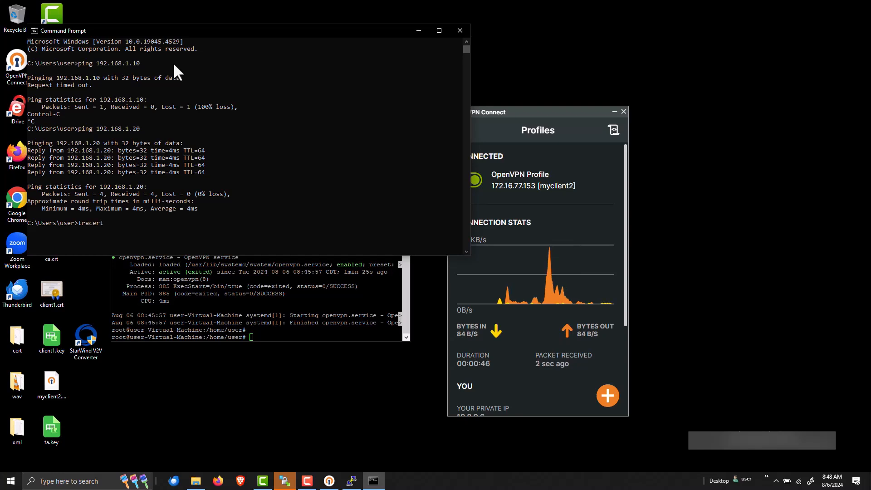
pyautogui.write(' 192.168')
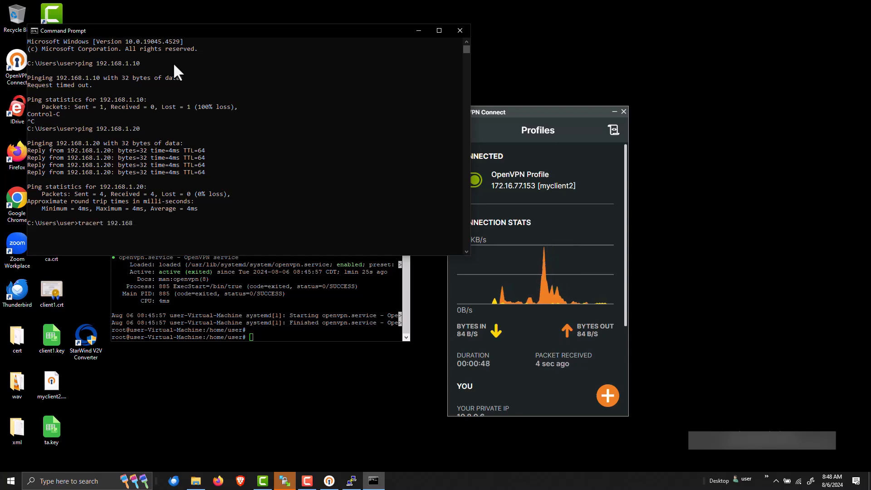
pyautogui.write('.1.20')
pyautogui.press('Return')
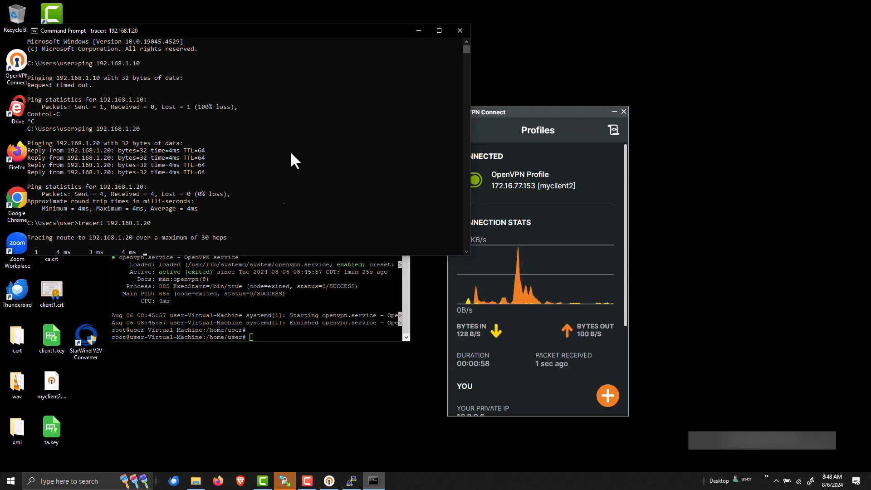
pyautogui.click(288, 307)
# List the server's interfaces with ip a, noting eth1 at 192.168.1.20
pyautogui.write('ifc')
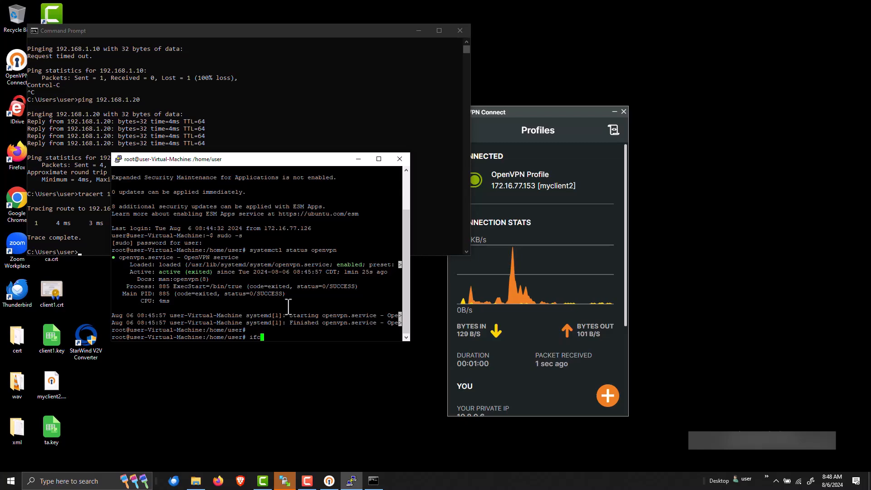
pyautogui.press('BackSpace')
pyautogui.press('BackSpace')
pyautogui.write('p a')
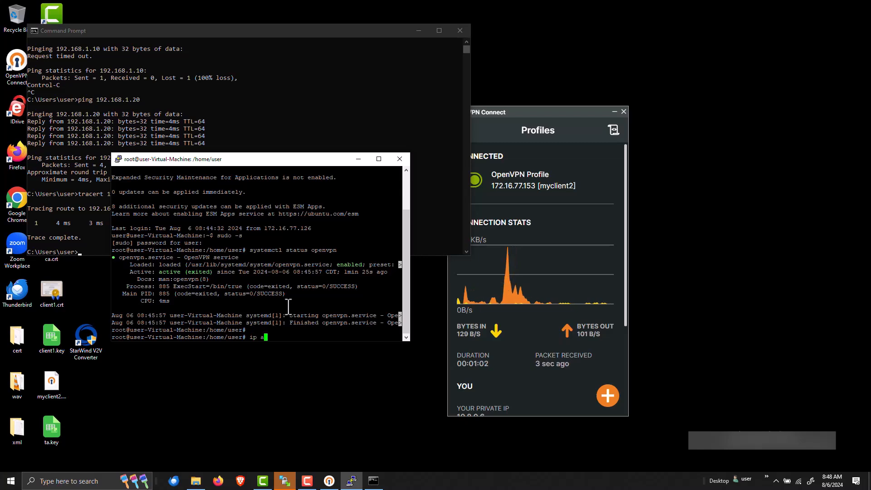
pyautogui.press('Return')
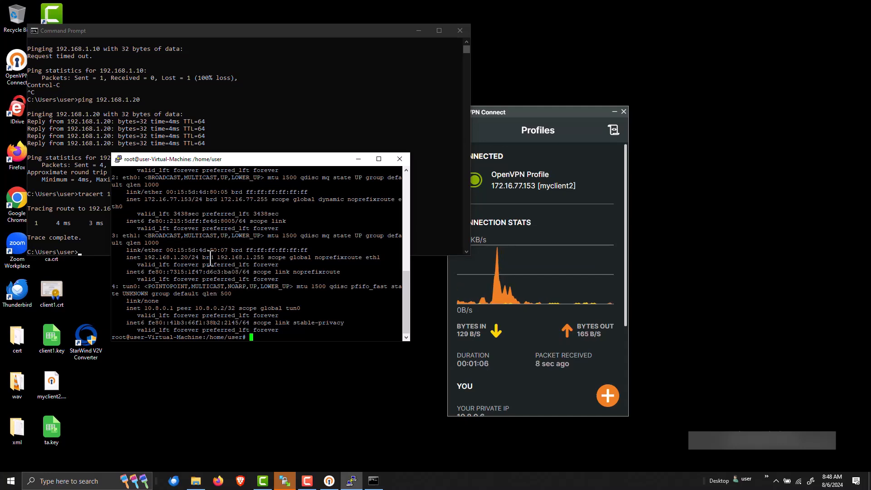
pyautogui.moveTo(174, 257); pyautogui.dragTo(185, 258)
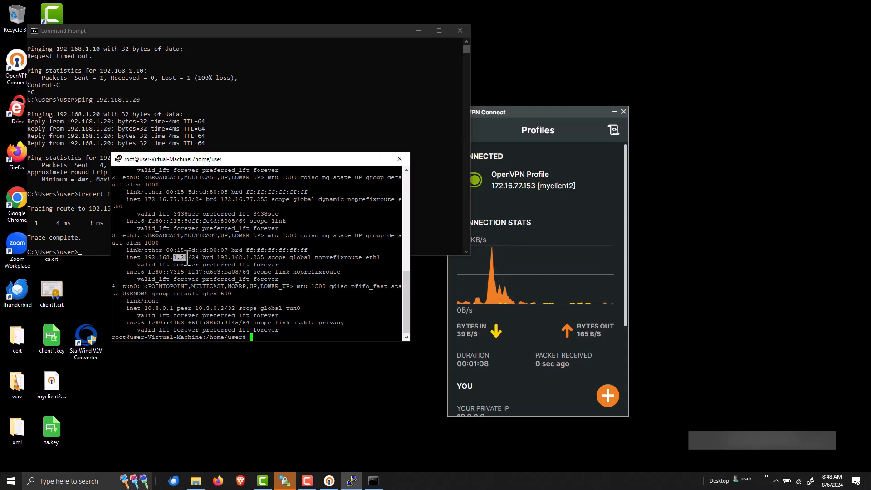
pyautogui.click(260, 334)
# Ping the client at 192.168.1.10 from the server, getting 3 of 3 replies
pyautogui.write('pin')
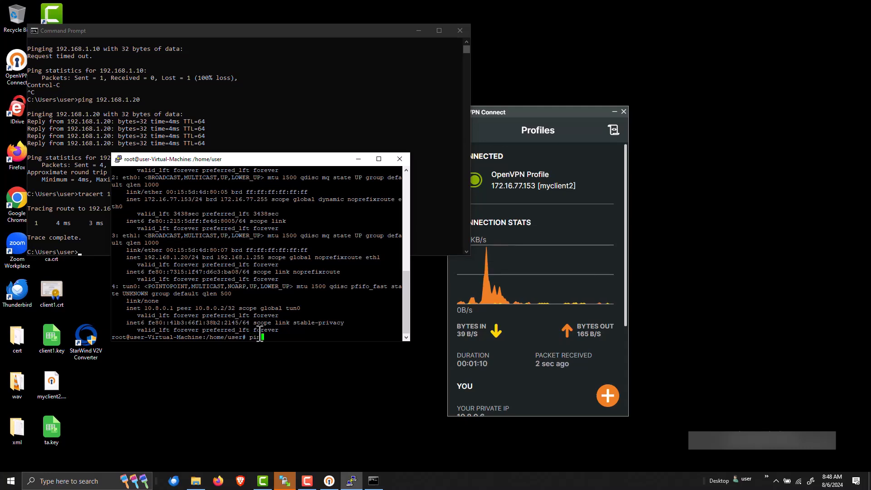
pyautogui.write('g 192.168.1.10')
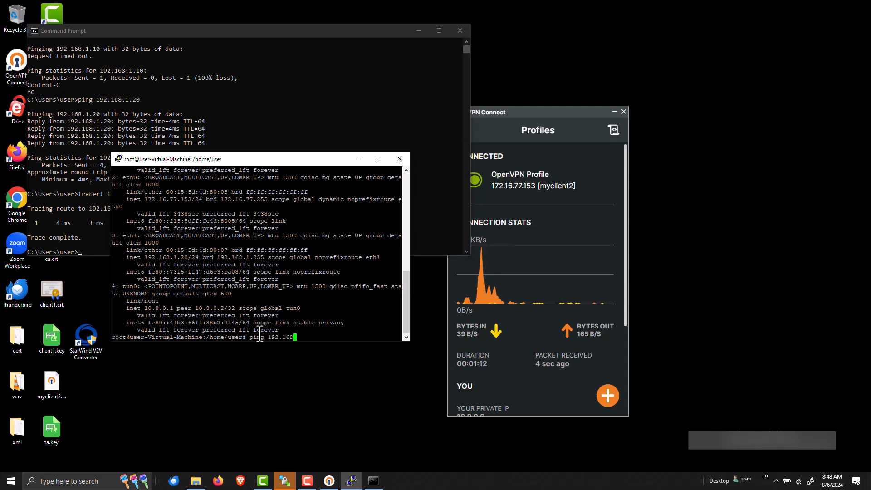
pyautogui.press('Return')
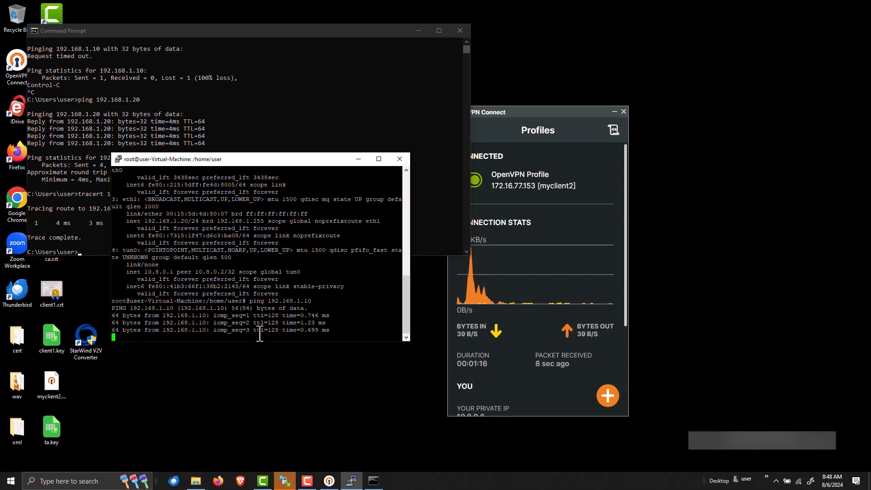
pyautogui.hotkey('ctrl', 'c')
pyautogui.click(85, 226)
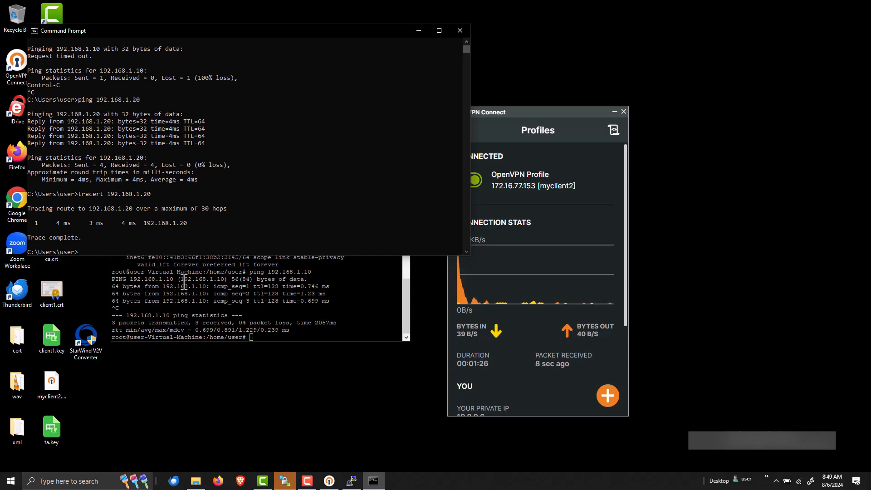
pyautogui.click(207, 275)
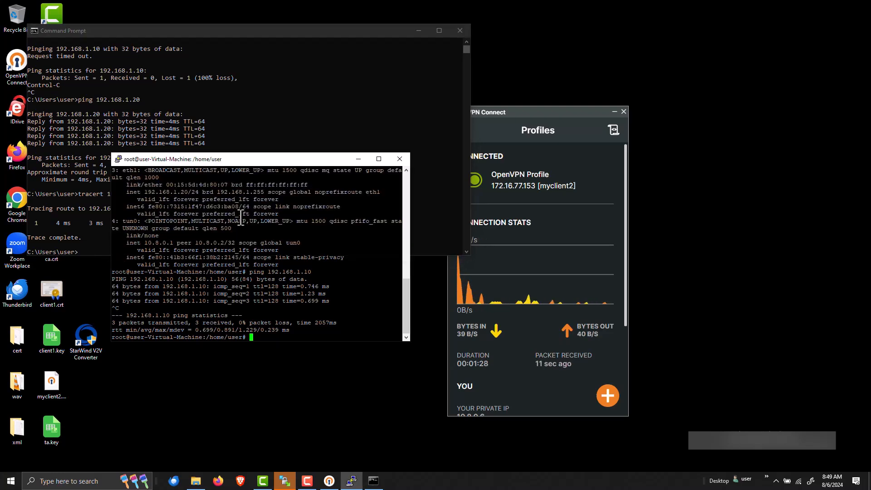
pyautogui.click(78, 202)
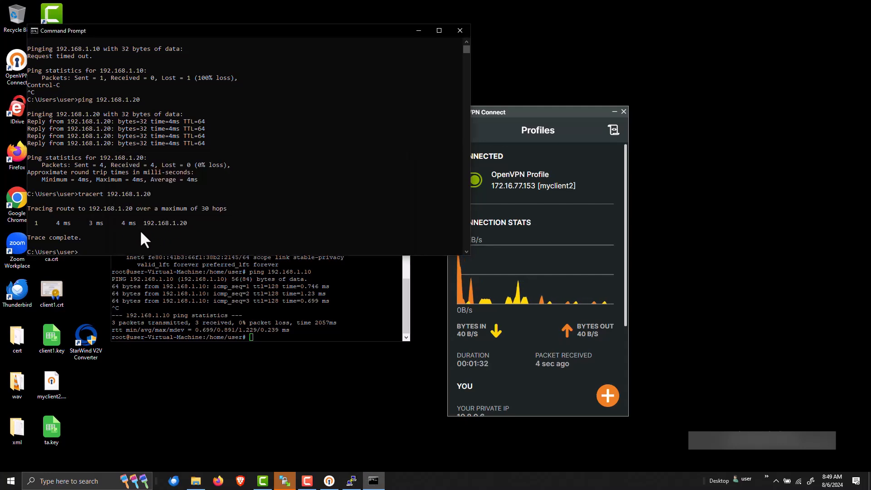
pyautogui.click(223, 310)
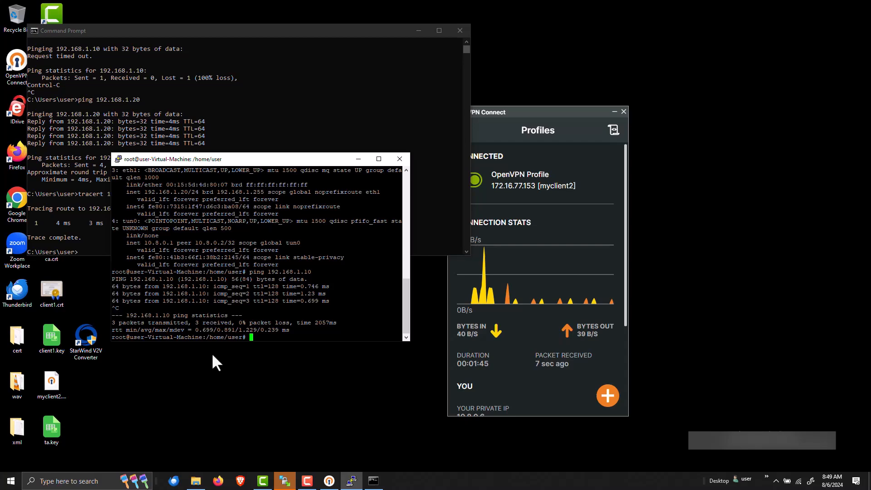
pyautogui.click(1, 488)
pyautogui.click(1, 489)
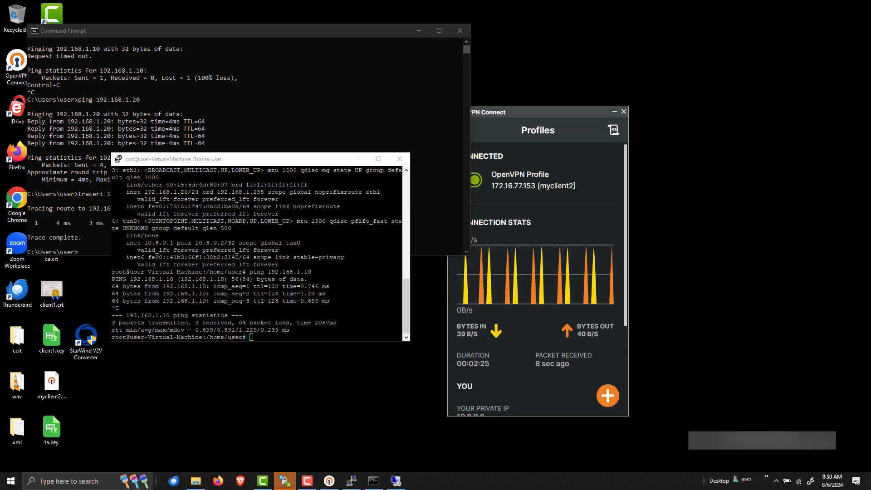